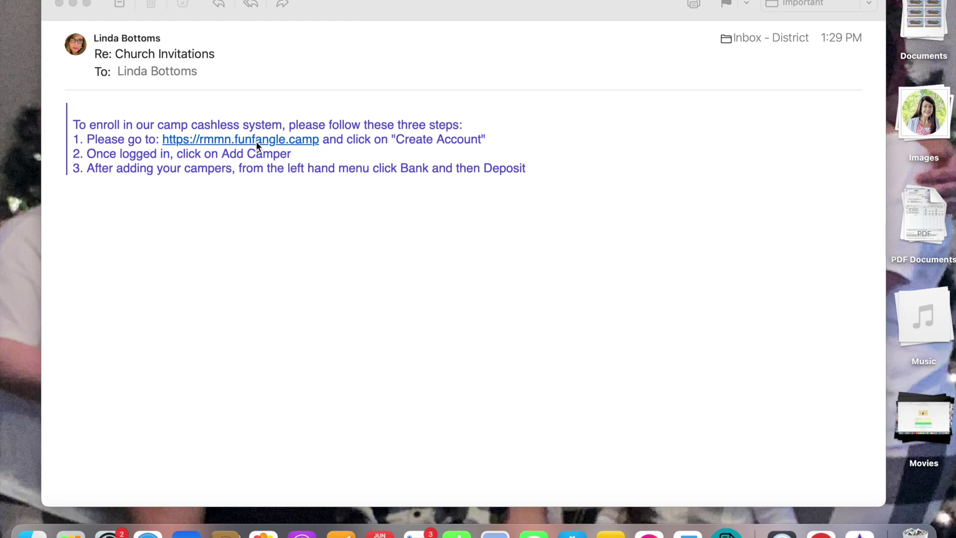
Open the camp portal from the email and start creating a new parent account.
left_click(255, 141)
left_click(256, 141)
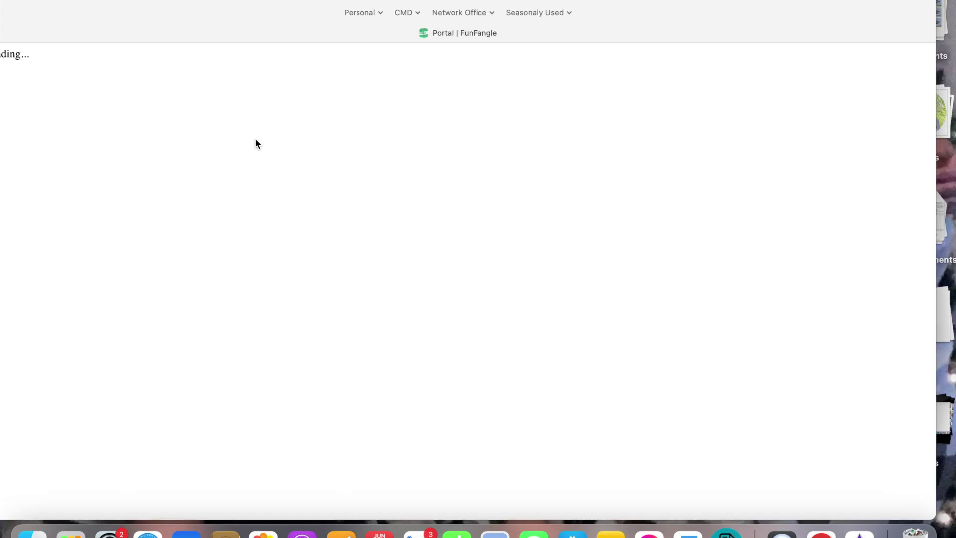
left_click(241, 268)
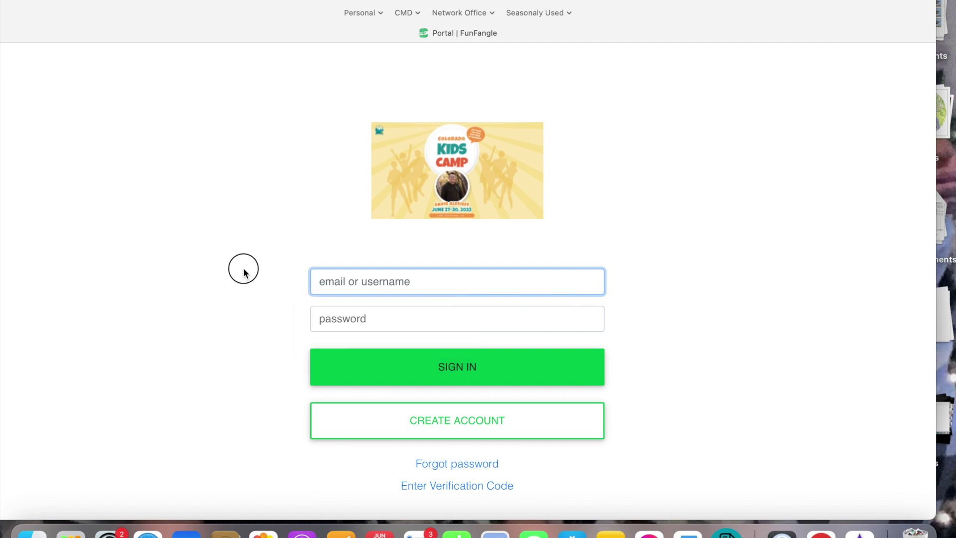
left_click(454, 421)
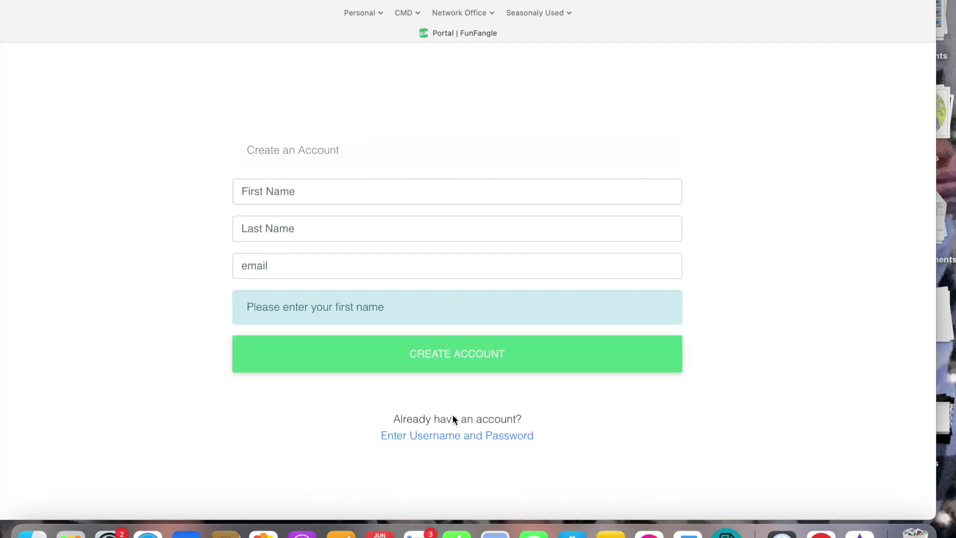
Enter the parent's first name, last name and office e-mail, then submit the new account.
left_click(361, 195)
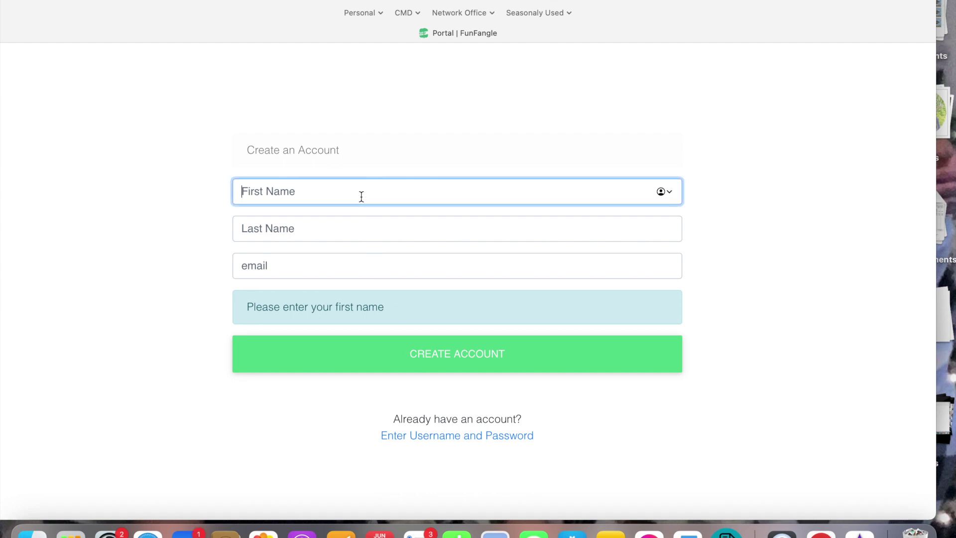
type("CMD")
key("Tab")
type("IN")
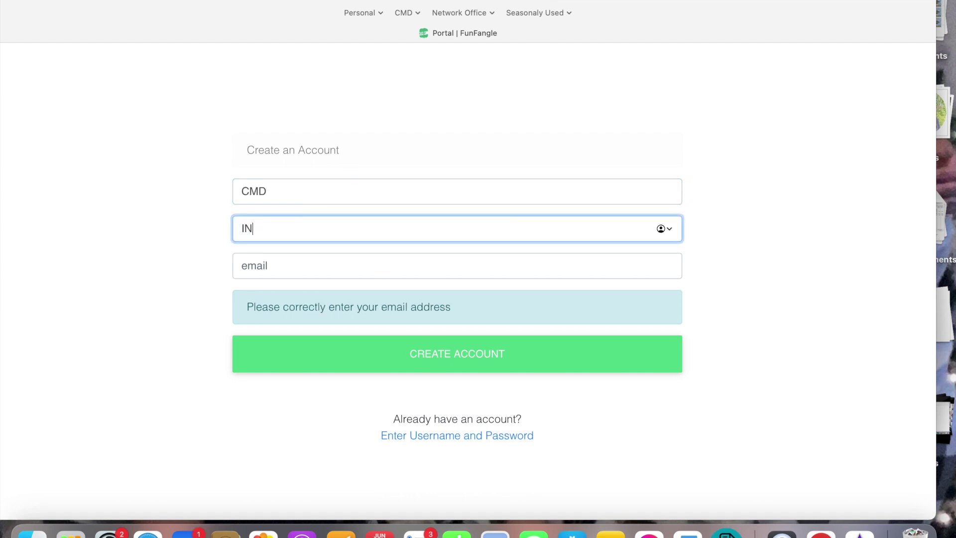
key("BackSpace")
type("nfo")
key("Tab")
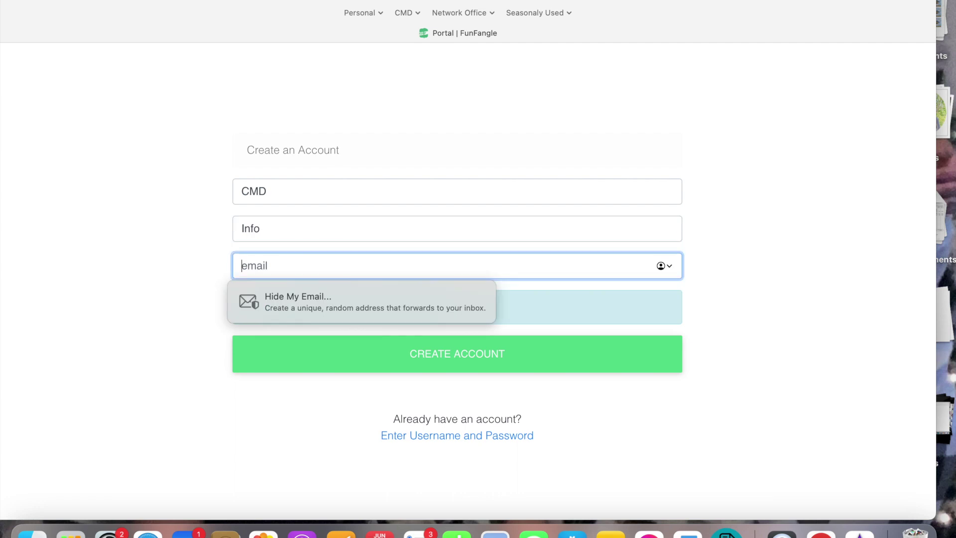
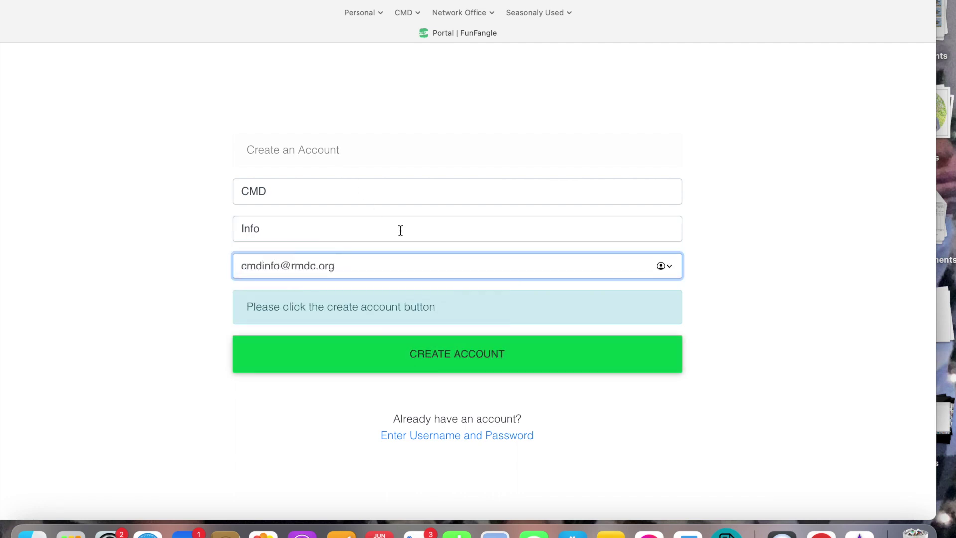
left_click(423, 350)
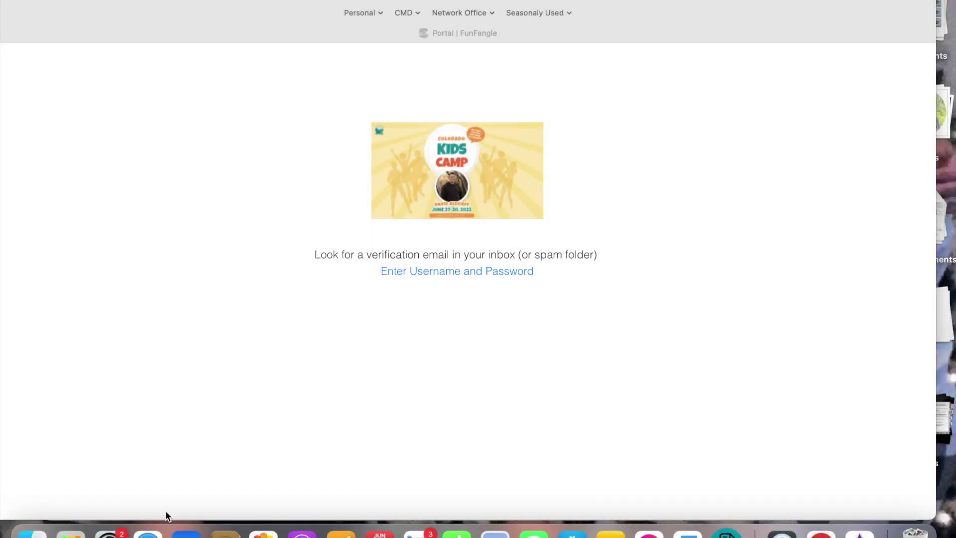
left_click(186, 532)
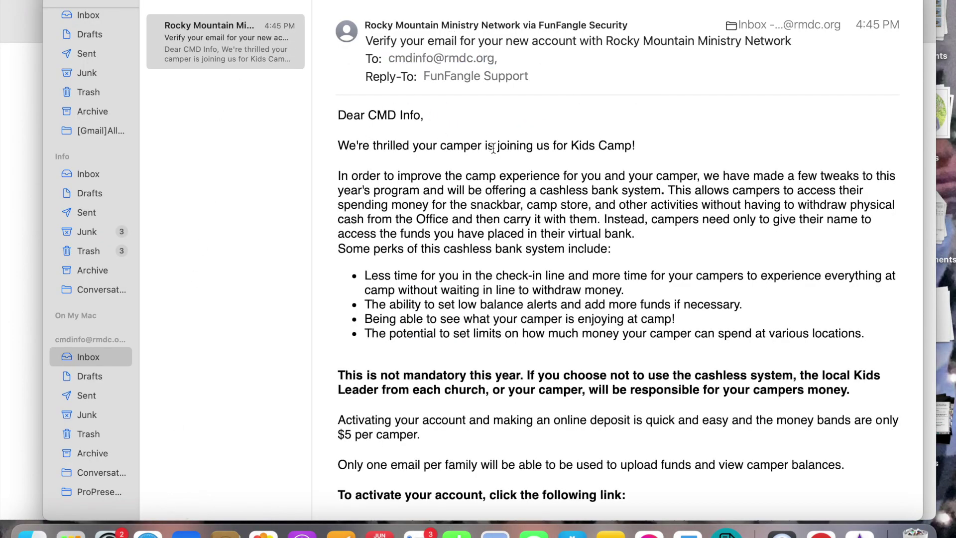
Follow the account activation link in the FunFangle verification email.
scroll(492, 274, "down", 5)
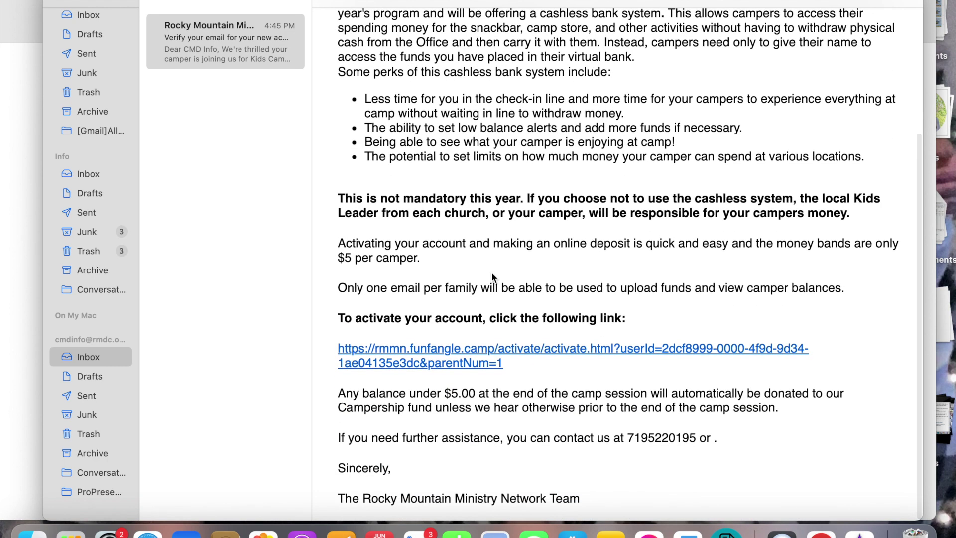
scroll(492, 274, "down", 2)
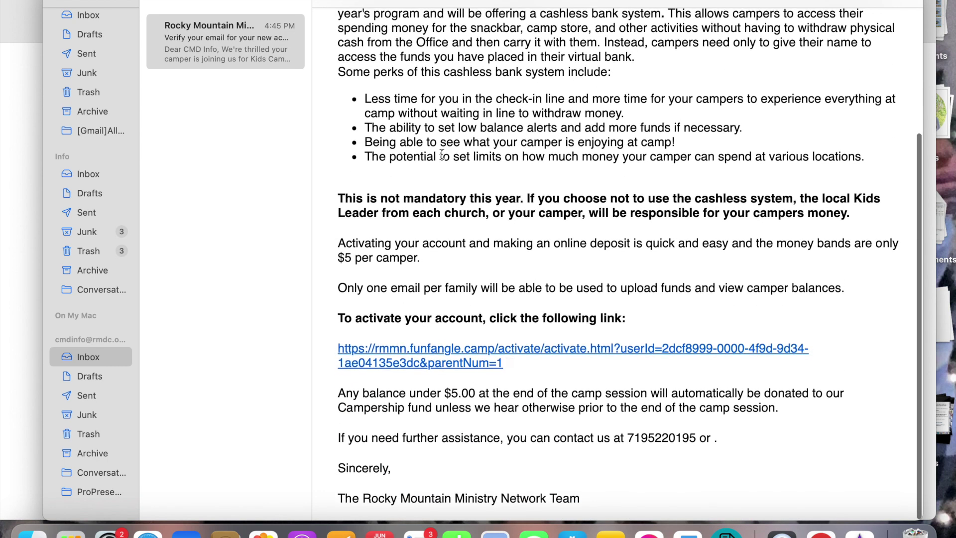
left_click(404, 355)
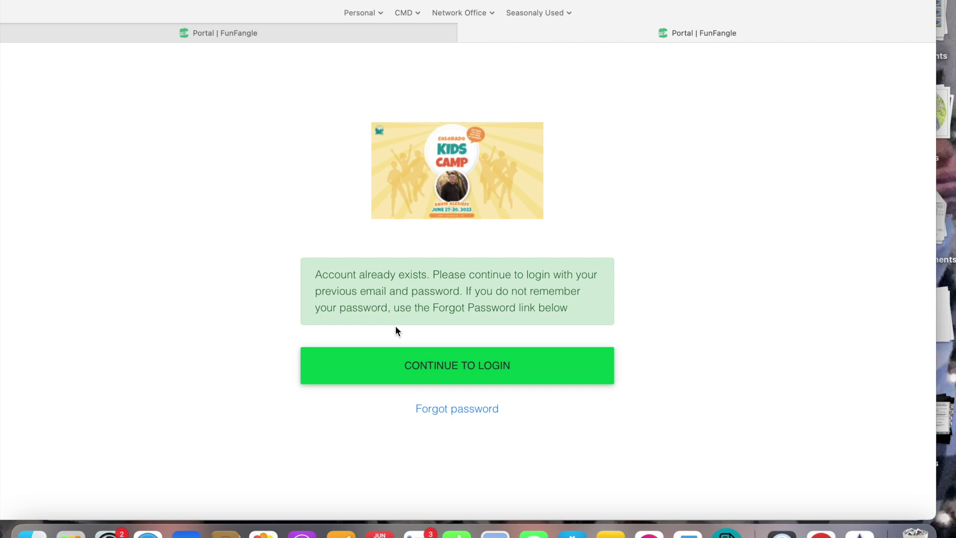
Continue to login and sign in with the office account's saved AutoFill credentials.
left_click(411, 370)
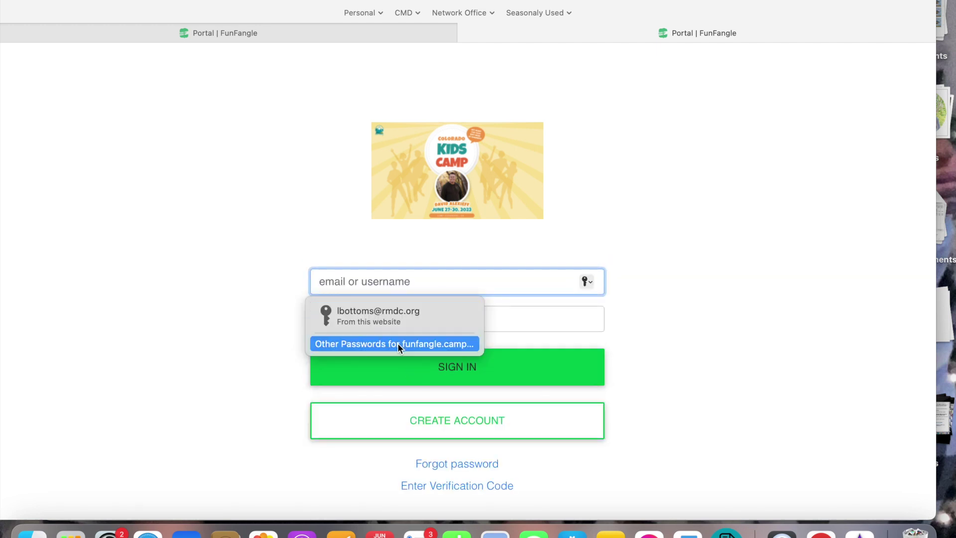
left_click(397, 342)
left_click(396, 342)
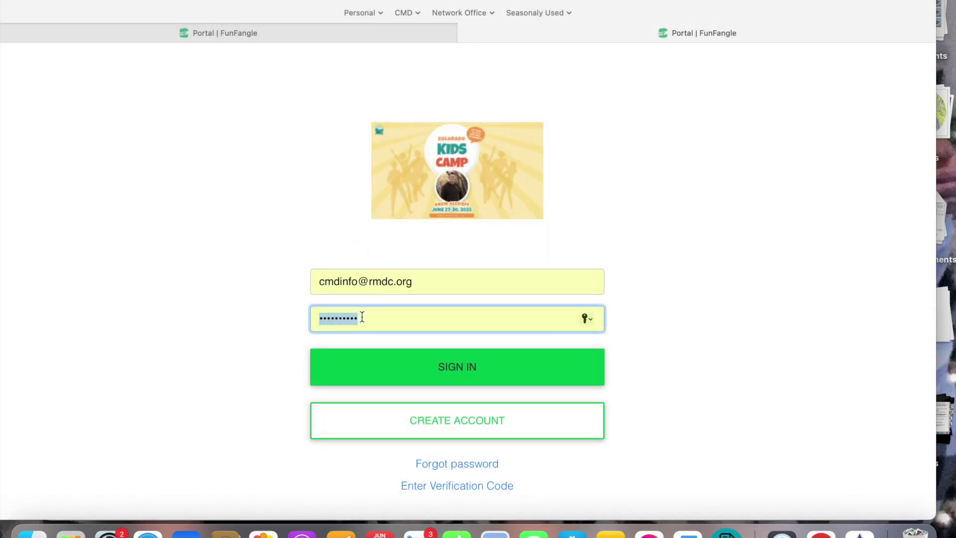
left_click(407, 380)
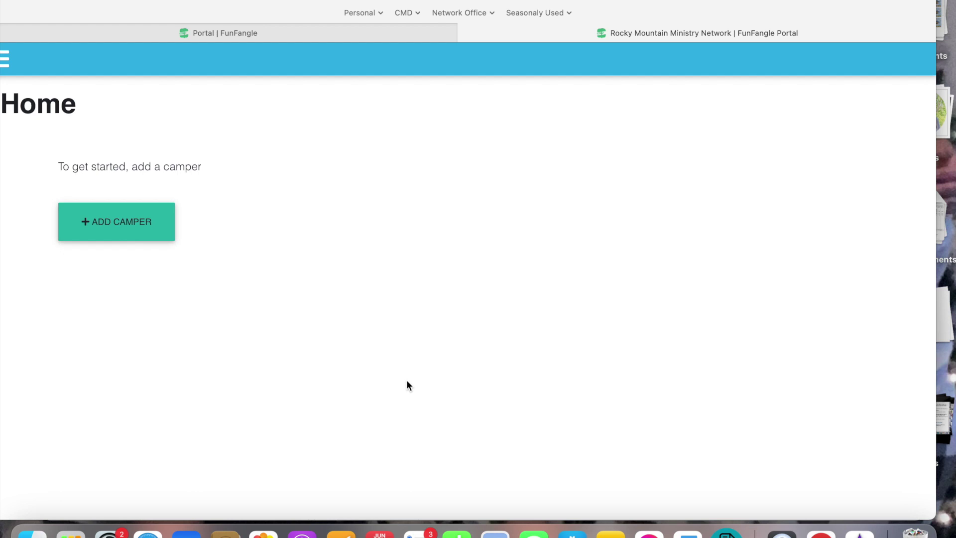
Maximise the browser and start a new camper with the camper's first and last name.
double_click(203, 11)
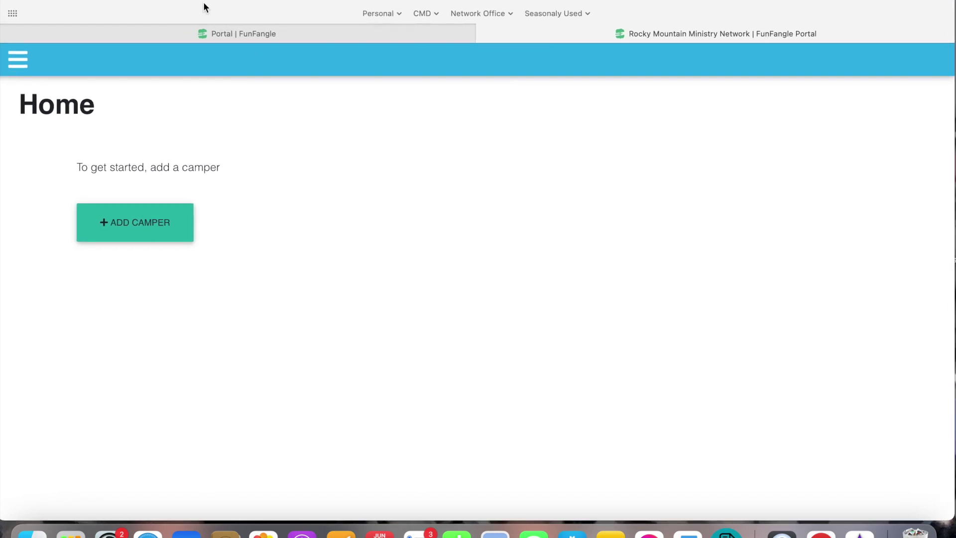
left_click(123, 235)
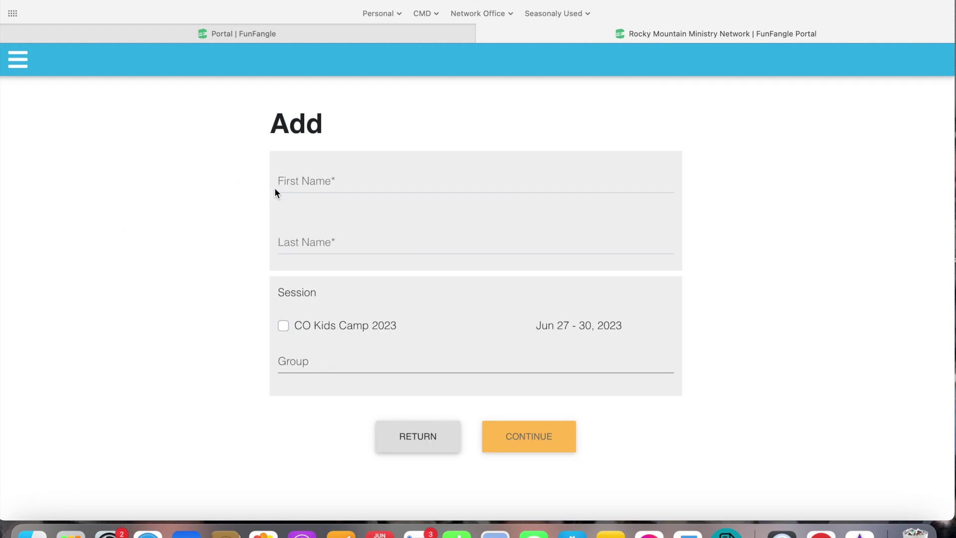
left_click(288, 175)
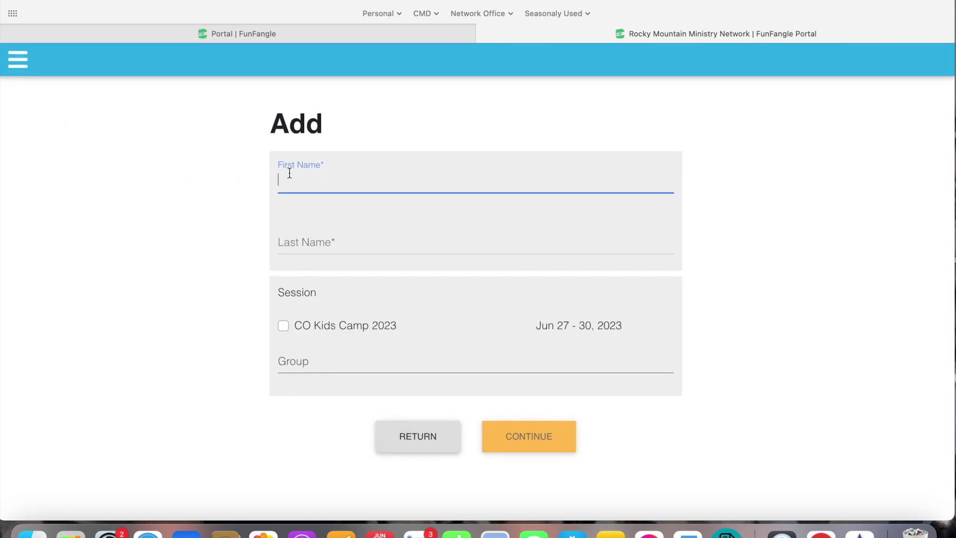
key("Tab")
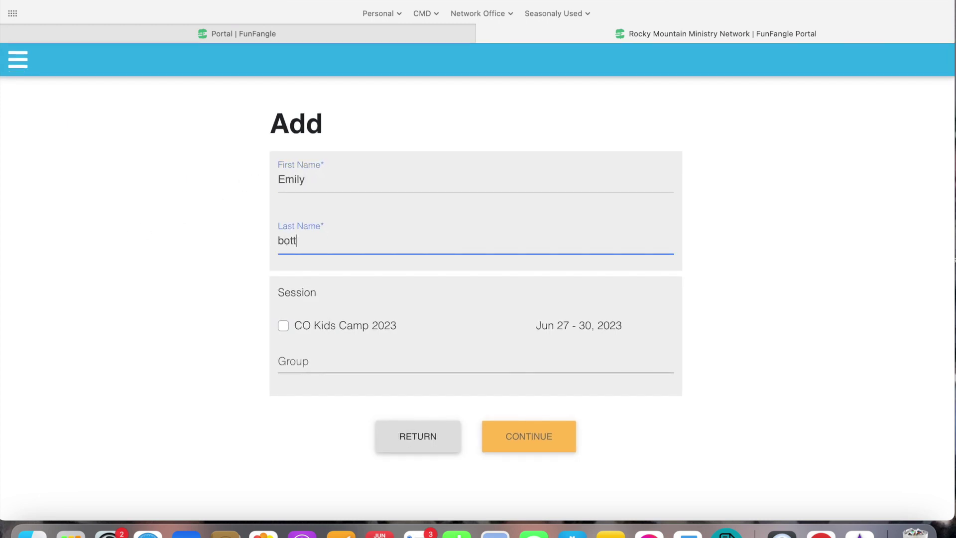
Enrol the camper in CO Kids Camp 2023 with the Church at Briargate group and add them.
left_click(283, 325)
left_click(302, 359)
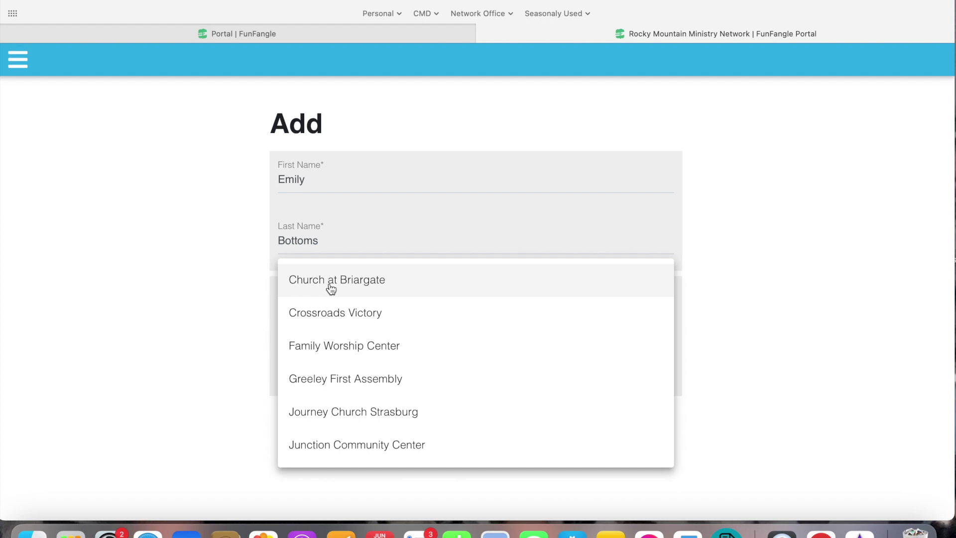
left_click(330, 281)
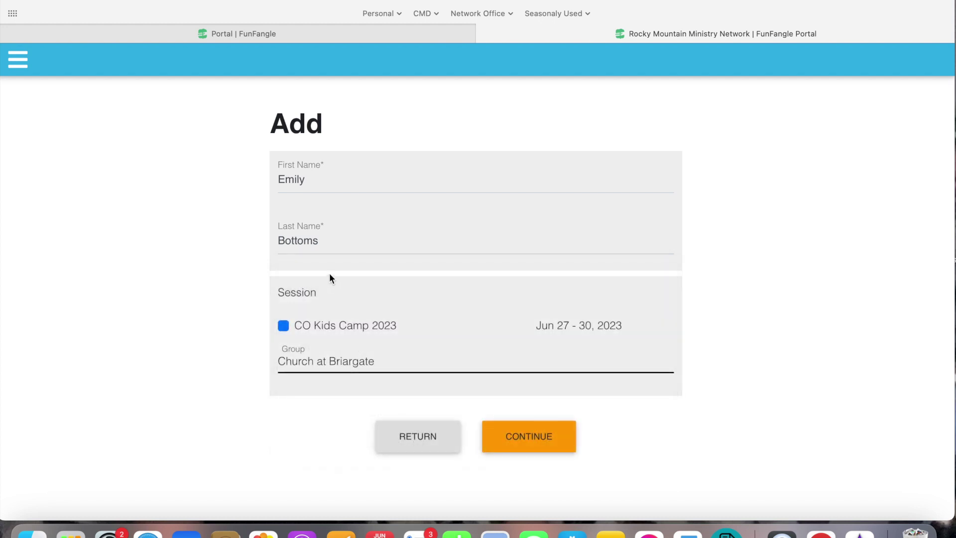
left_click(513, 433)
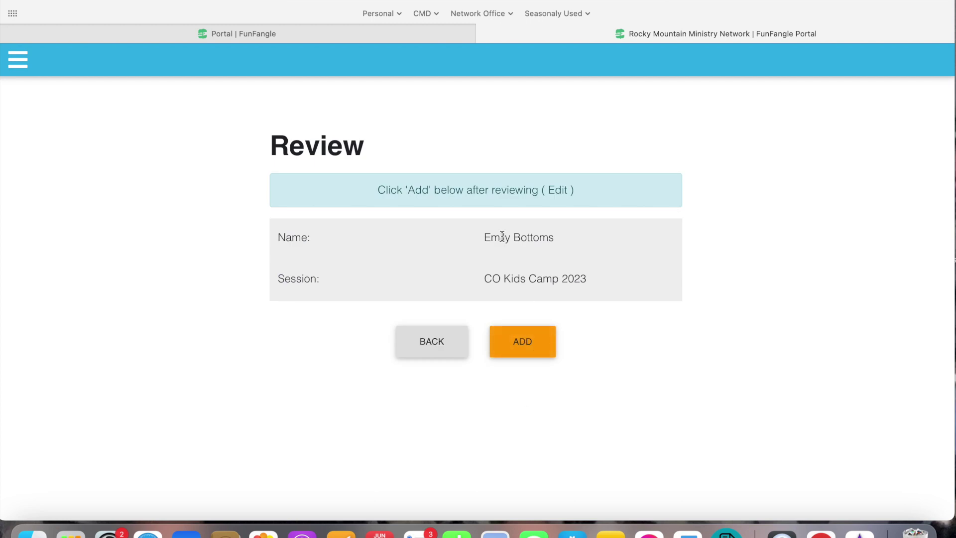
left_click(521, 351)
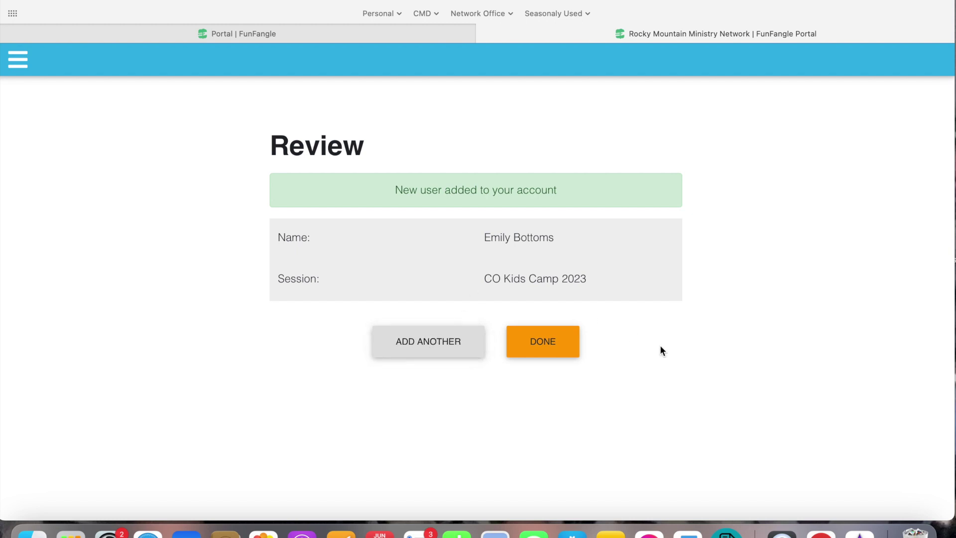
left_click(545, 348)
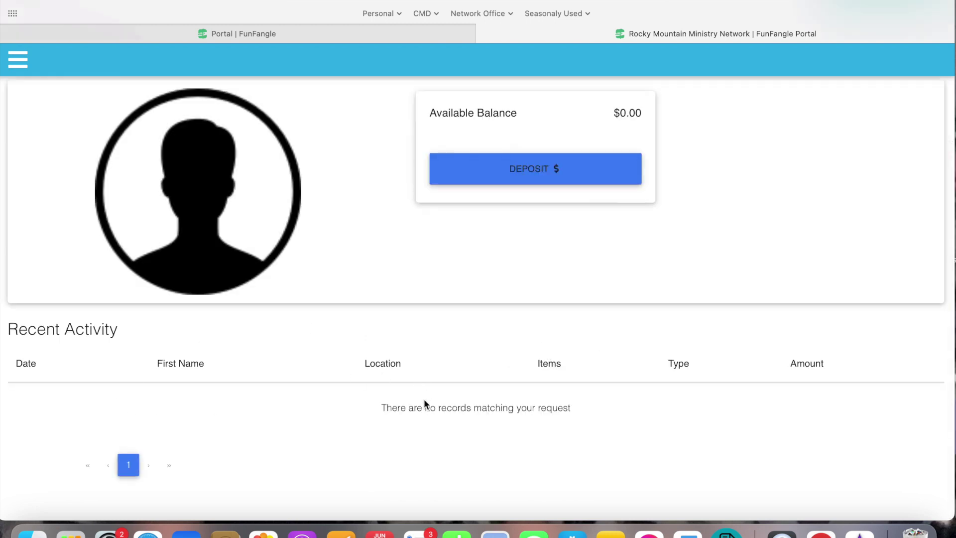
Enter a $40.00 deposit for the camper and proceed to the payment form.
scroll(359, 435, "down", 2)
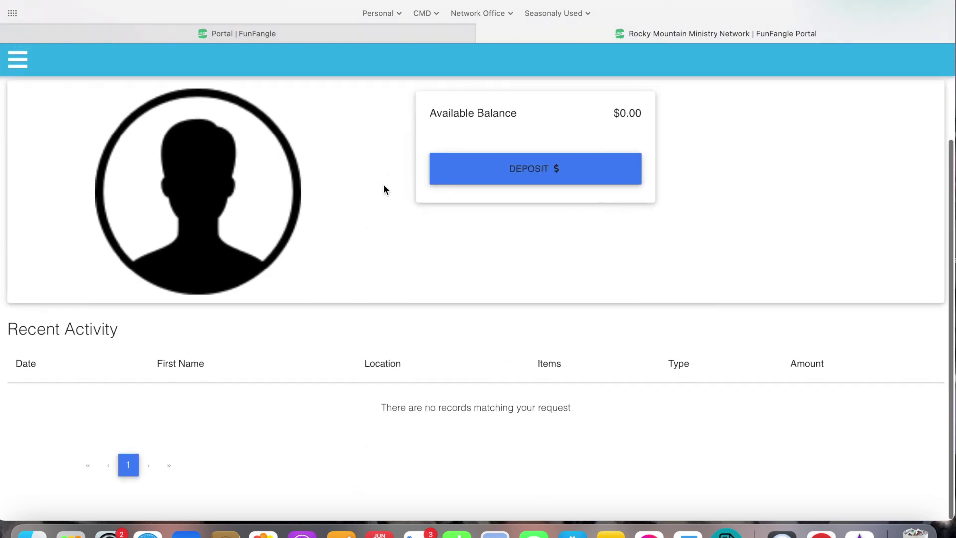
left_click(510, 172)
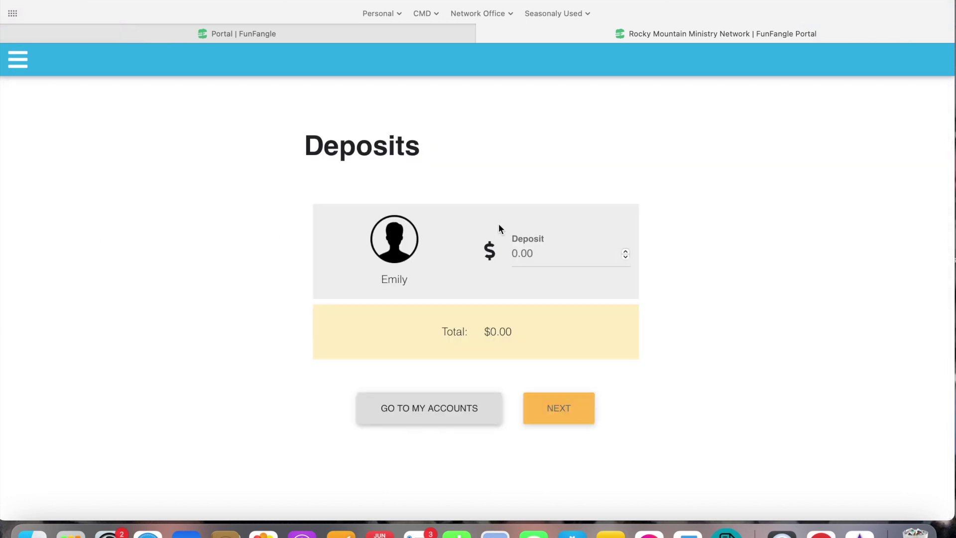
left_click(515, 253)
type("40.00")
left_click(713, 292)
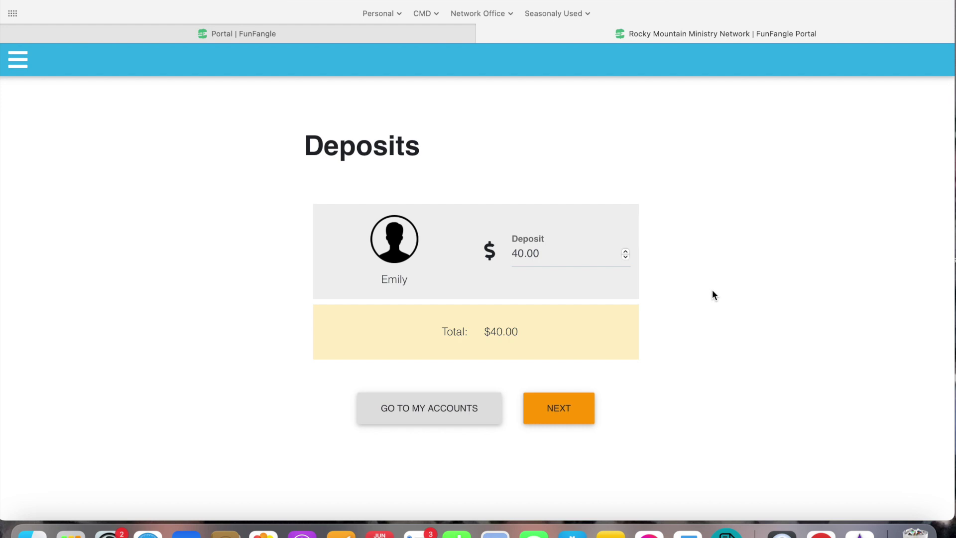
left_click(555, 410)
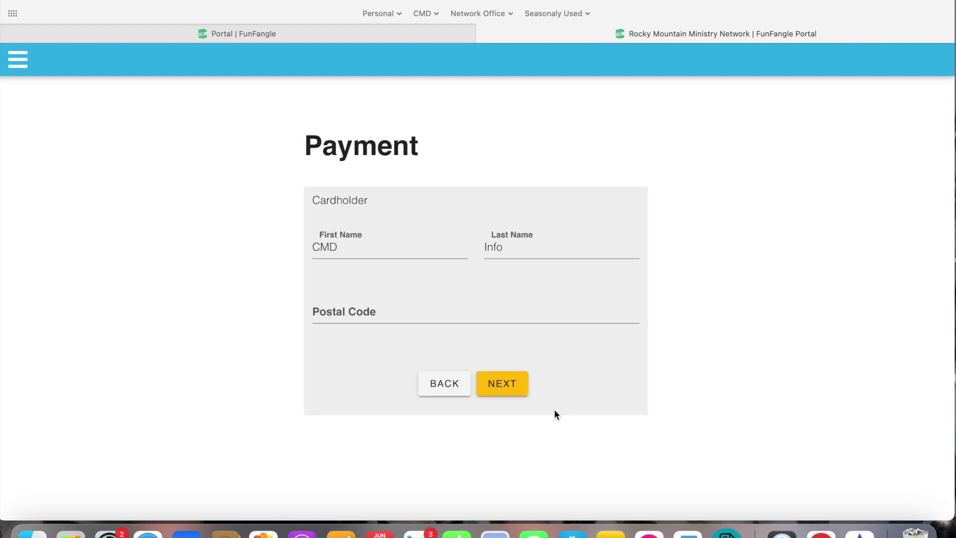
Enter the cardholder's postal code and continue to the card payment step.
left_click(410, 316)
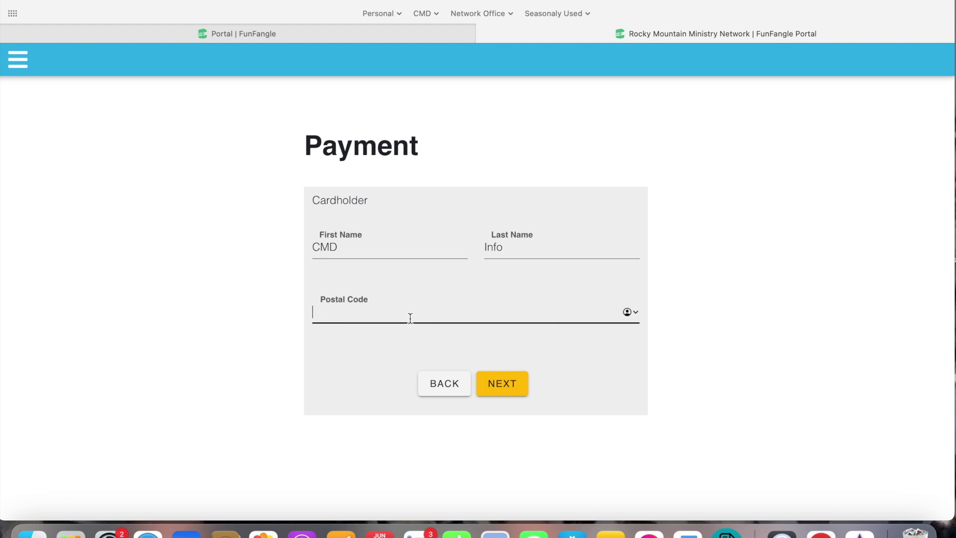
type("80918")
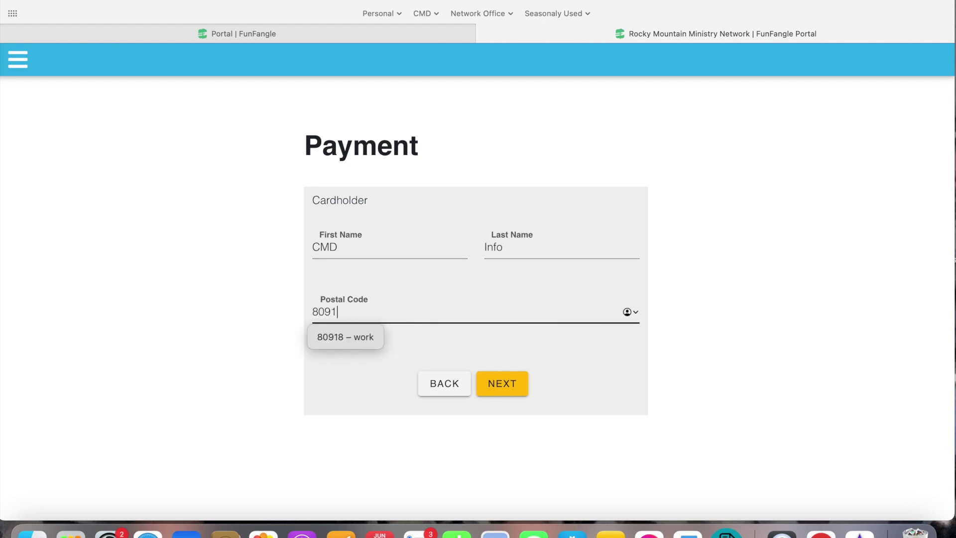
left_click(697, 360)
left_click(518, 381)
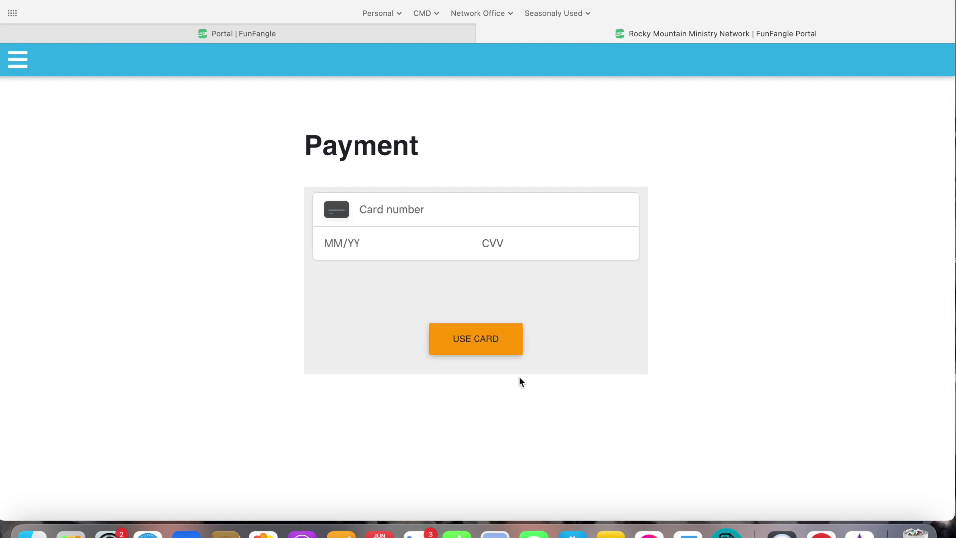
Fill in the saved District Card's details, authorizing autofill with the account password.
left_click(417, 196)
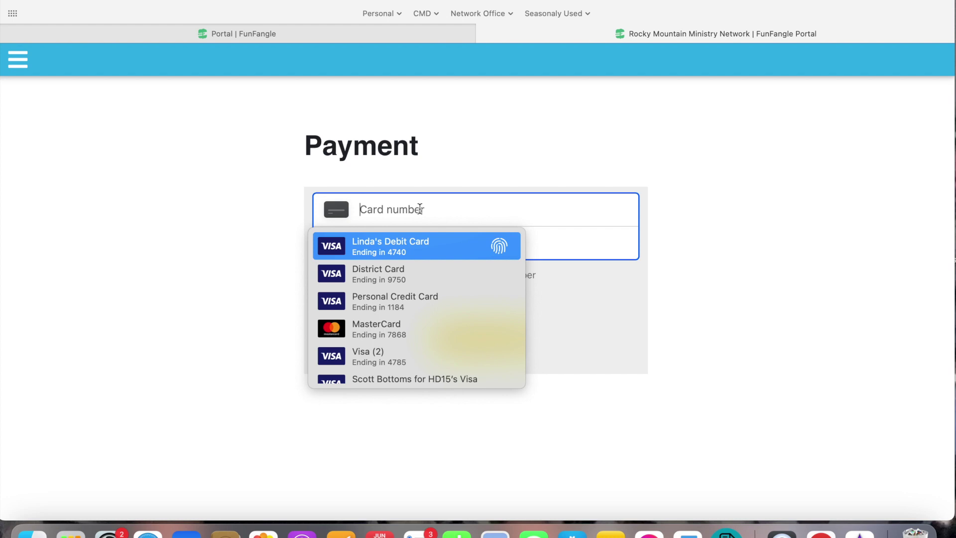
left_click(387, 271)
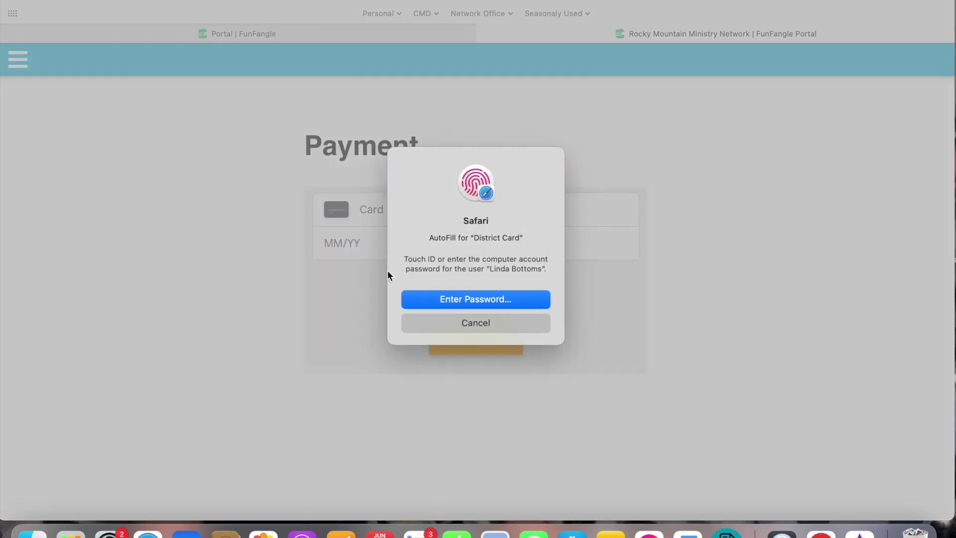
left_click(410, 294)
key("Return")
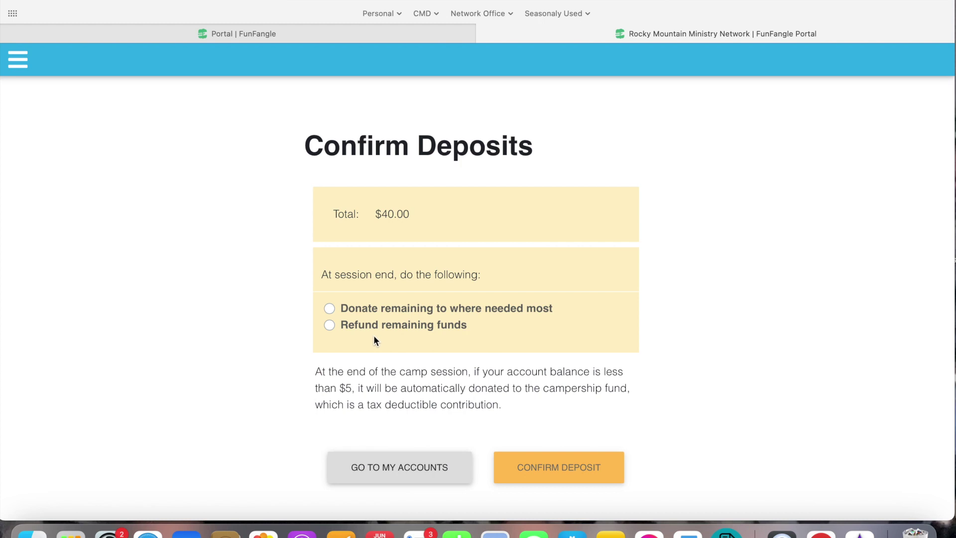
Choose to donate remaining funds, confirm the $40.00 deposit and finish on the Success page.
scroll(375, 341, "down", 1)
left_click(328, 309)
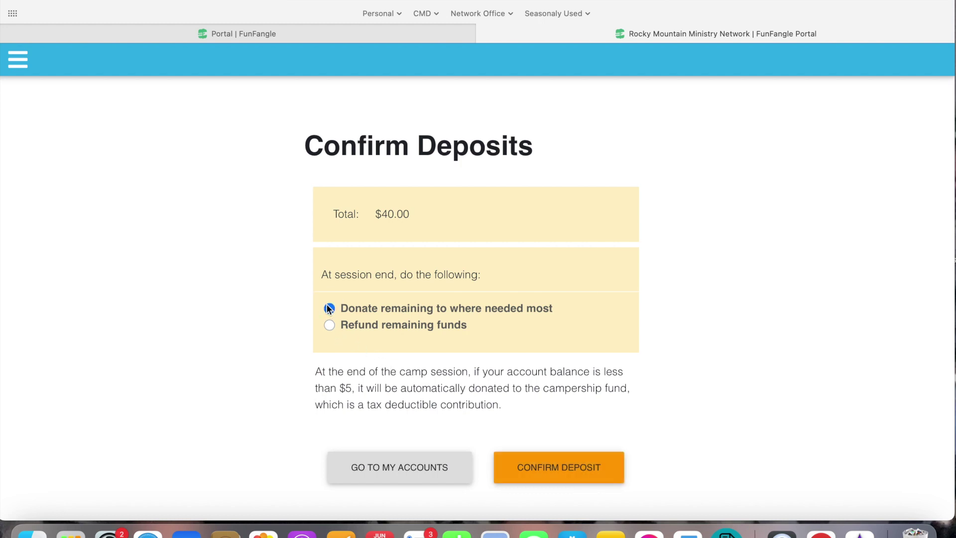
left_click(549, 458)
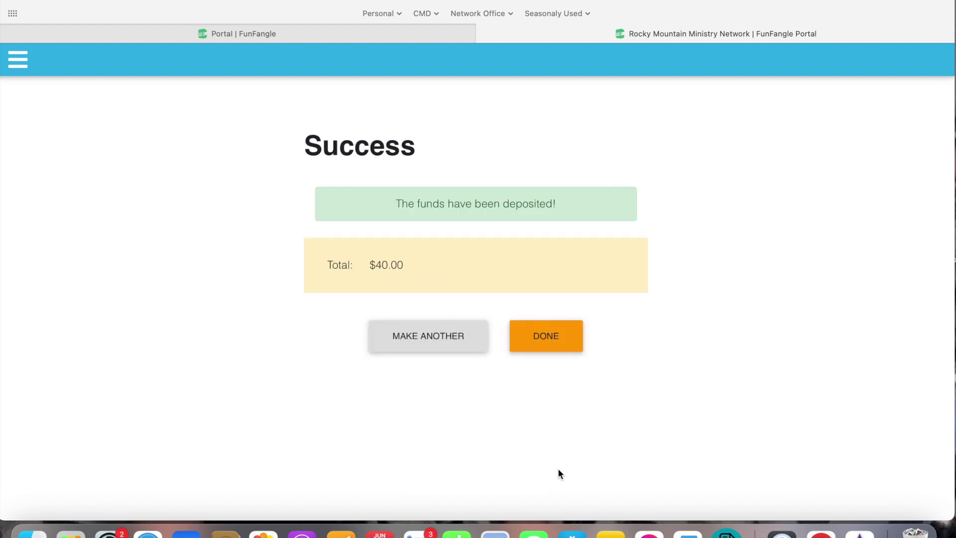
left_click(550, 337)
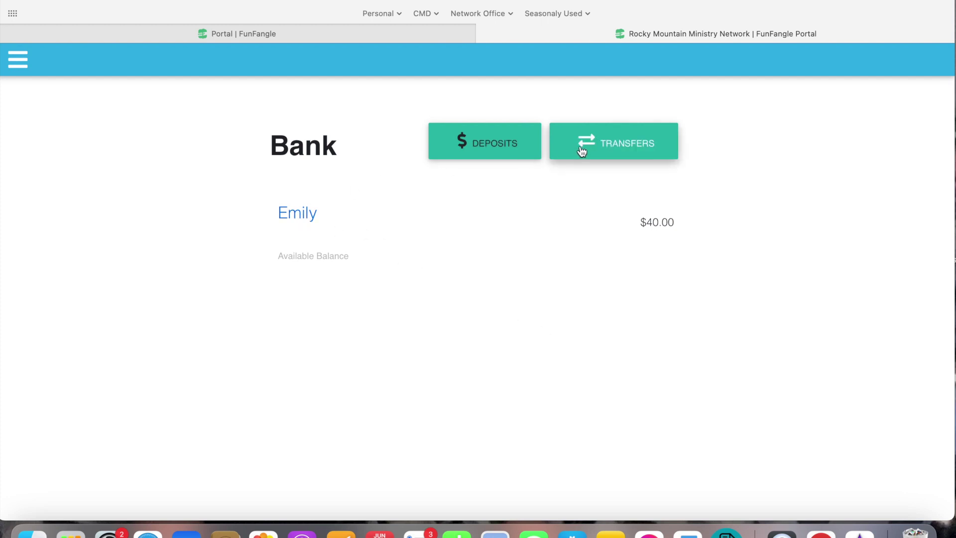
left_click(22, 63)
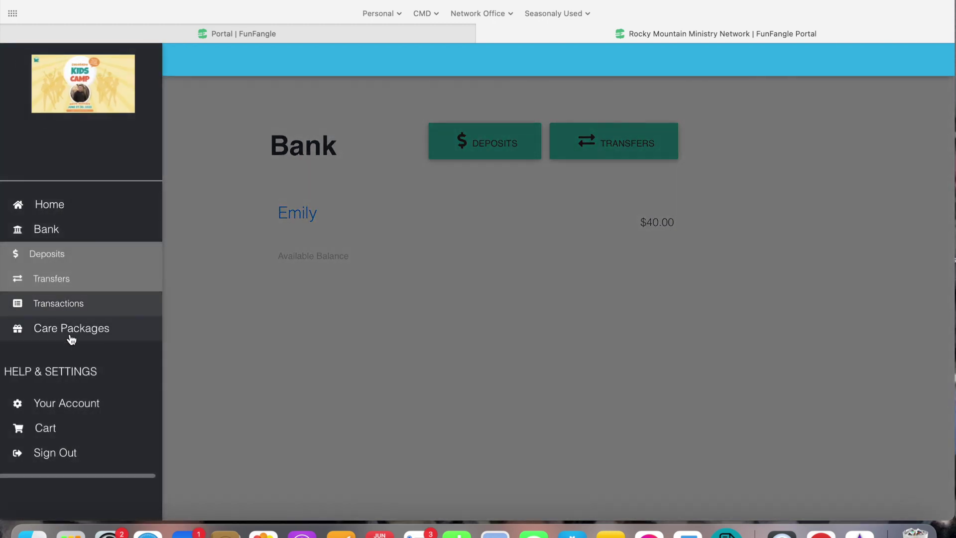
Open Care Packages and preview the $31 BGMC Africa Project T-Shirt without adding it.
left_click(72, 335)
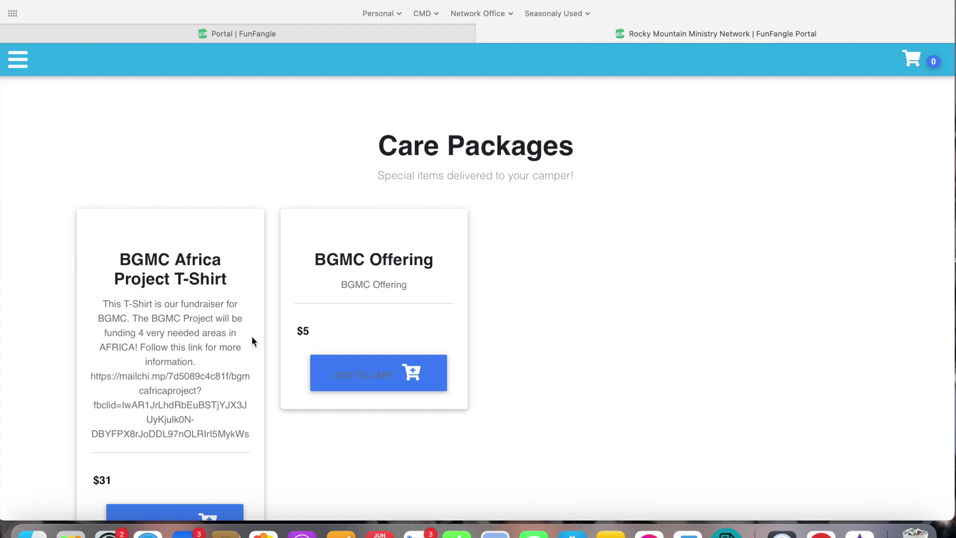
scroll(252, 342, "down", 2)
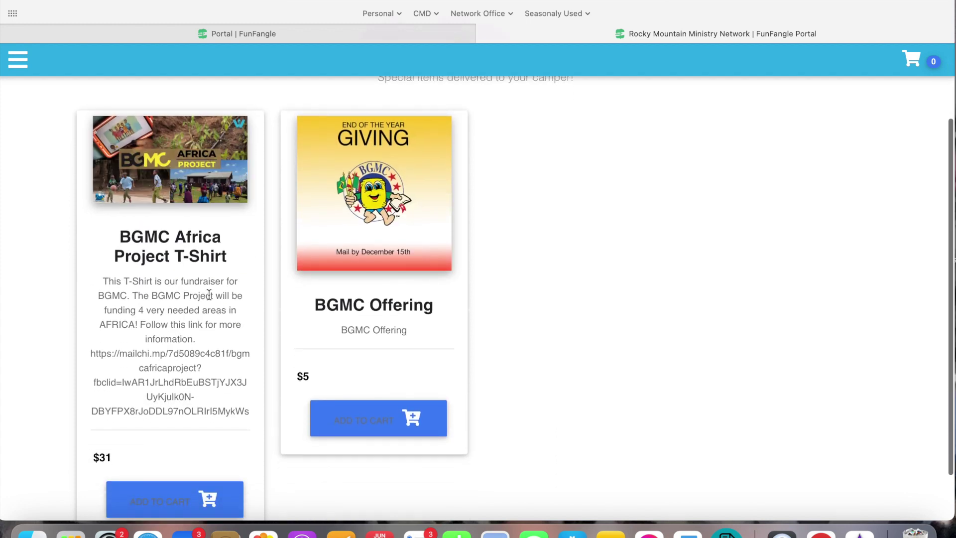
scroll(208, 295, "down", 1)
scroll(208, 295, "down", 1)
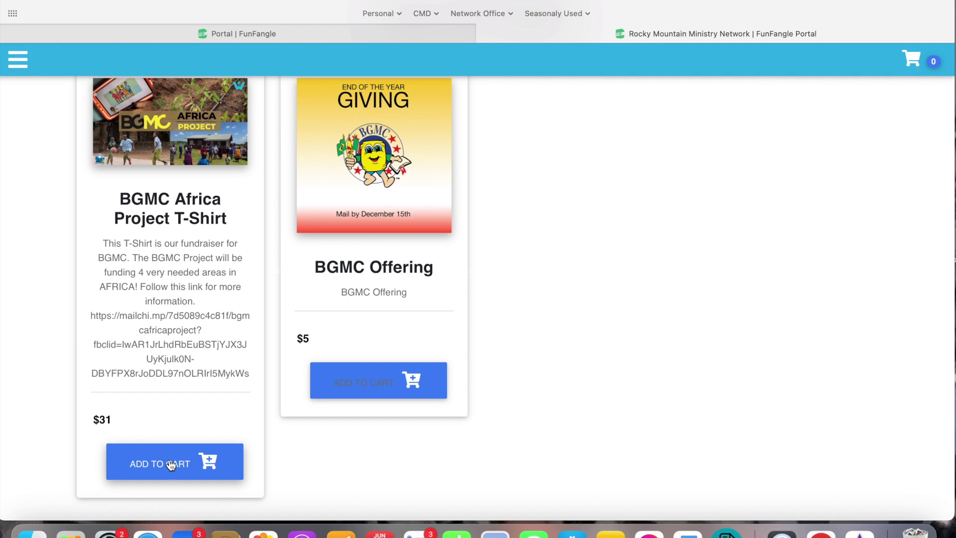
left_click(171, 465)
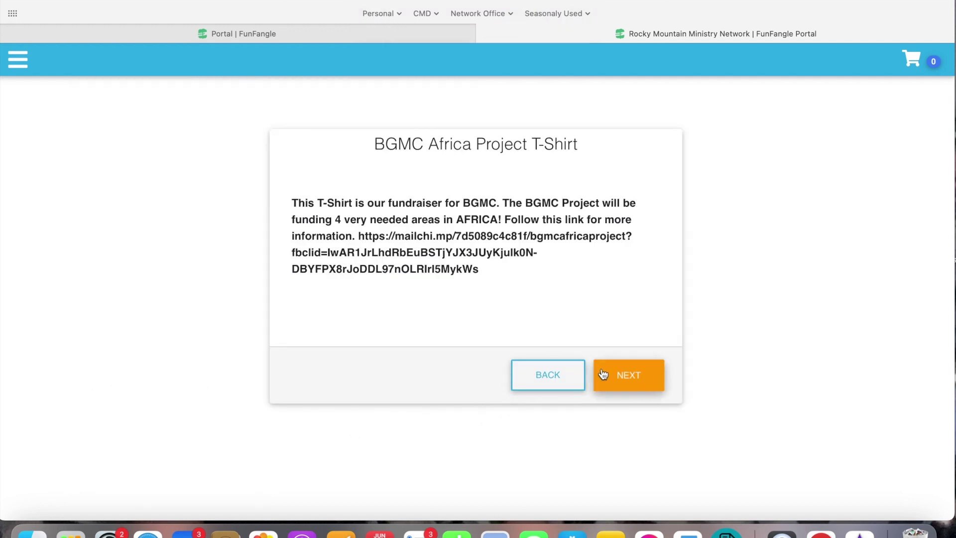
left_click(623, 375)
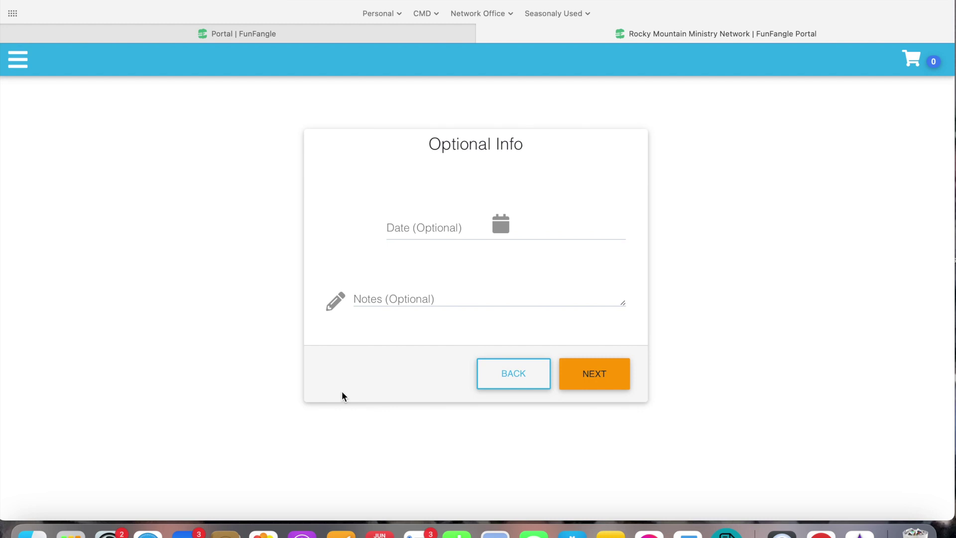
left_click(497, 370)
left_click(534, 374)
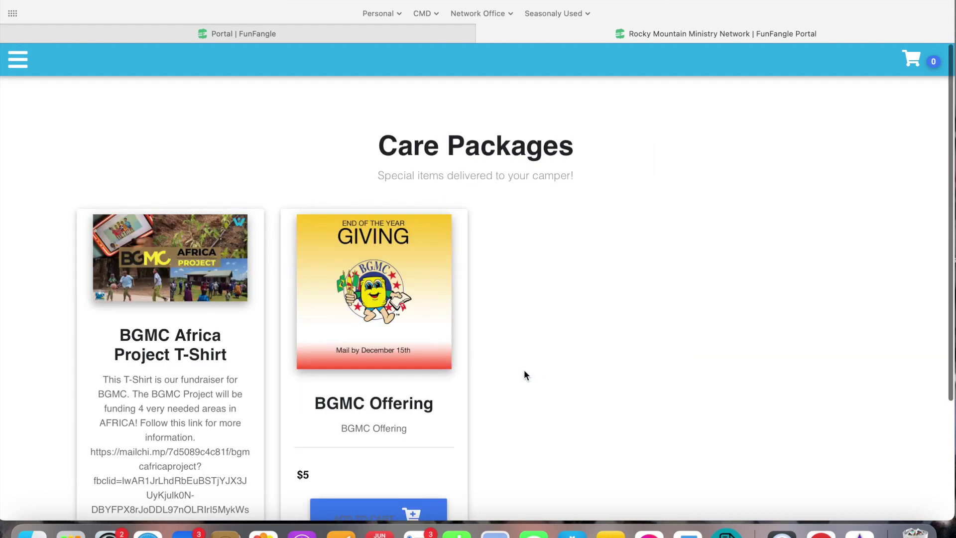
Preview the $5 BGMC Offering, then back out and return to the top of the list.
scroll(524, 376, "down", 3)
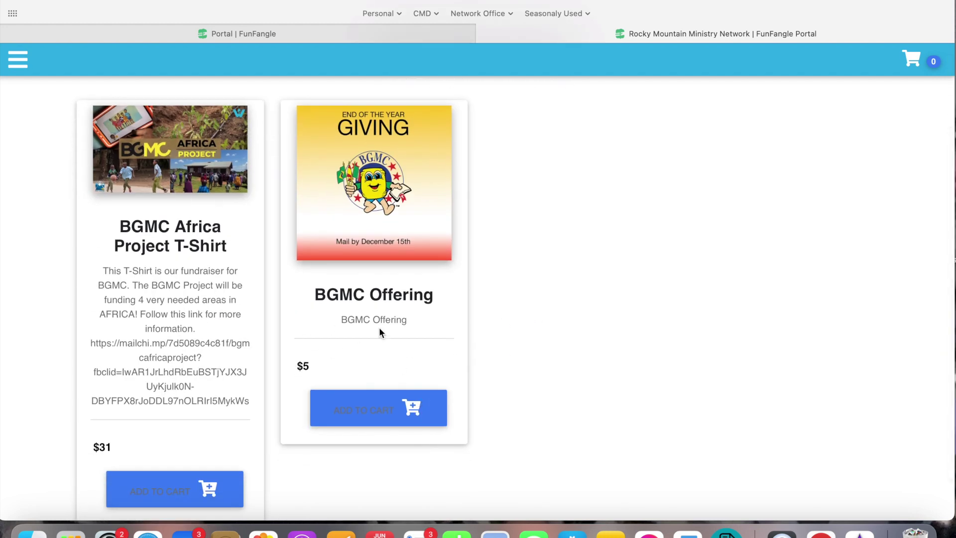
left_click(348, 412)
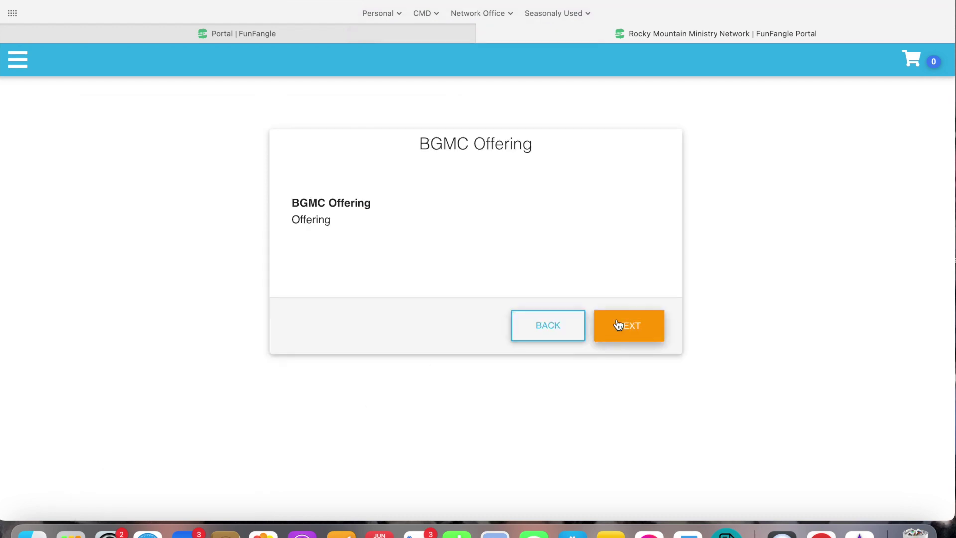
left_click(537, 333)
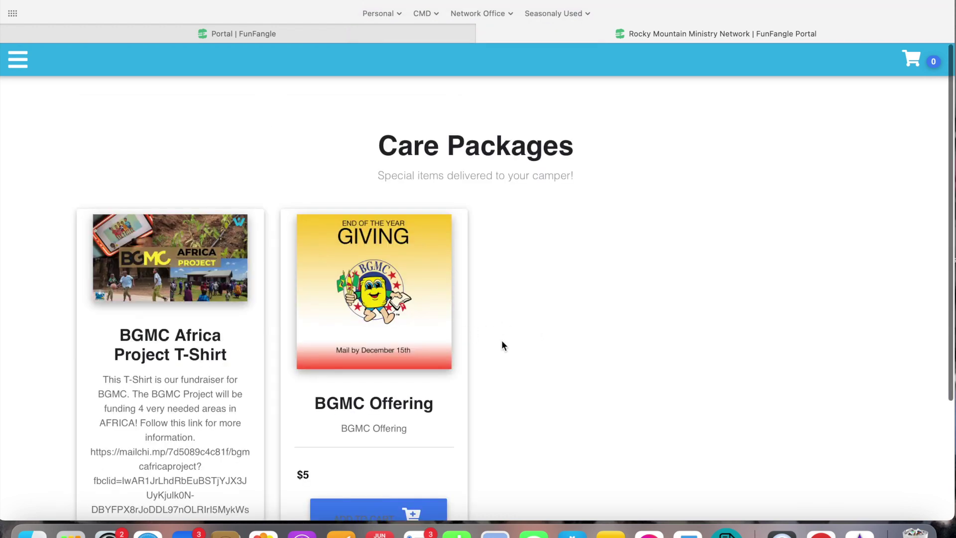
scroll(503, 344, "down", 5)
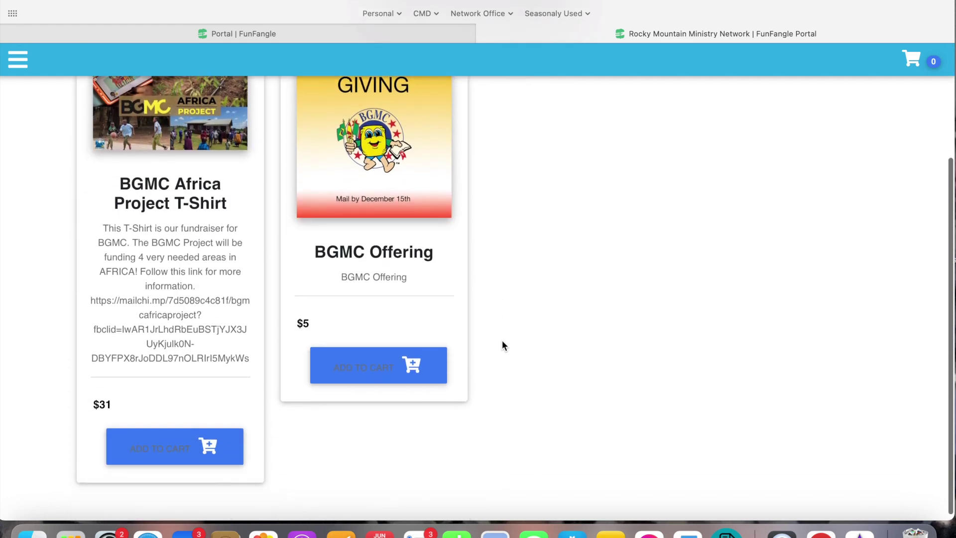
scroll(502, 346, "up", 5)
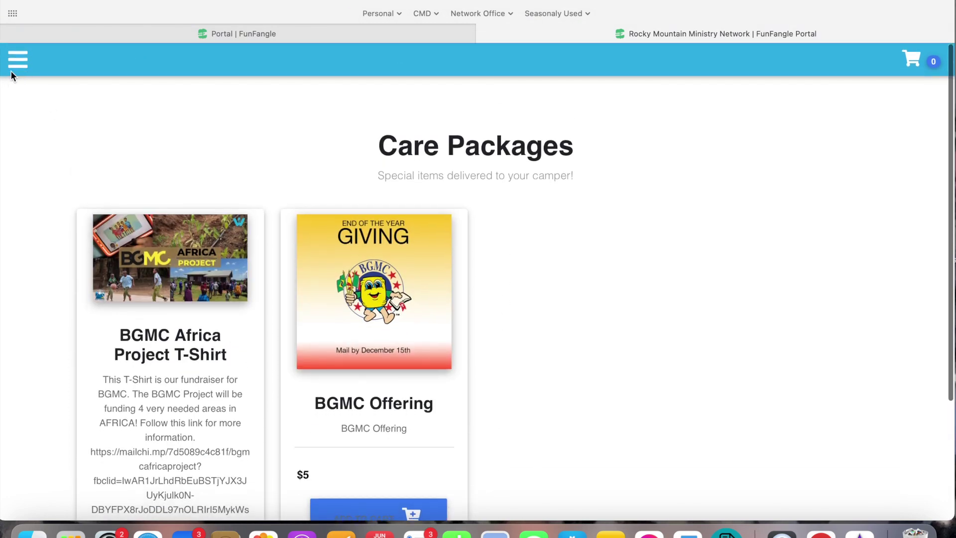
left_click(12, 66)
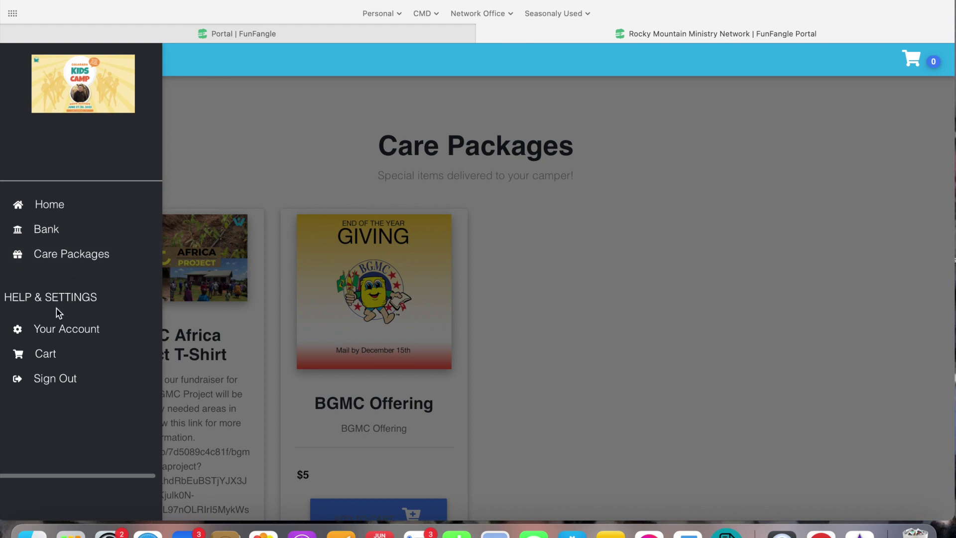
Check the Your Account and Contributors pages, then return Home to the $40.00 balance.
left_click(61, 332)
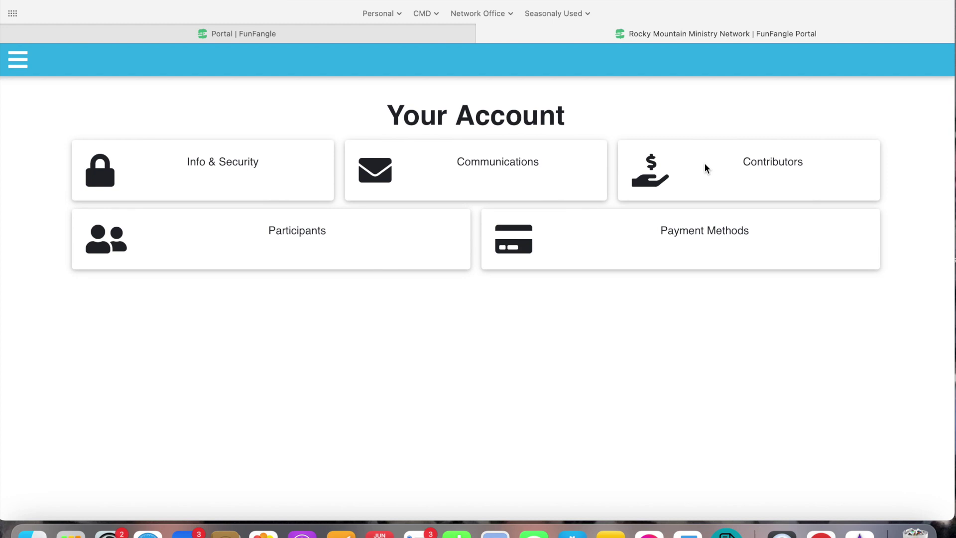
left_click(681, 167)
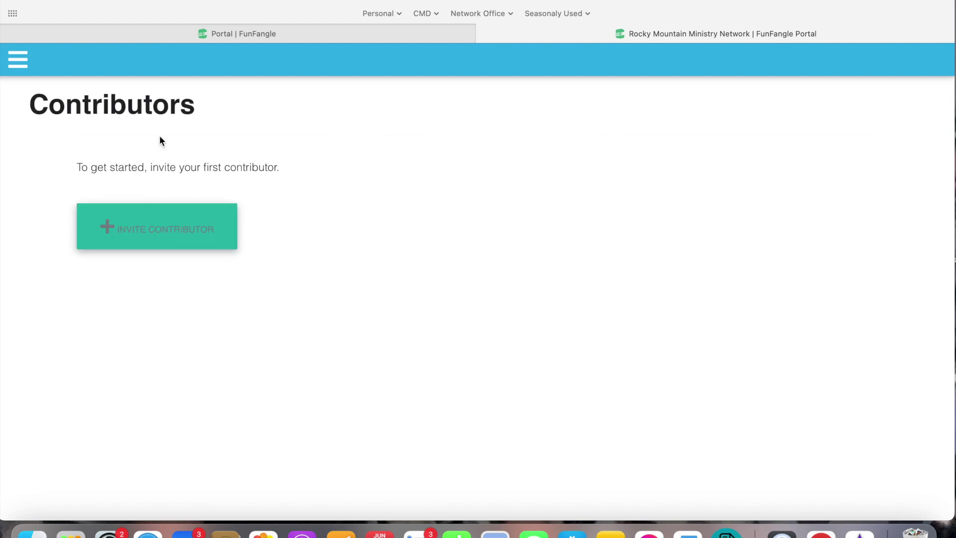
key("super+bracketleft")
key("super+bracketleft")
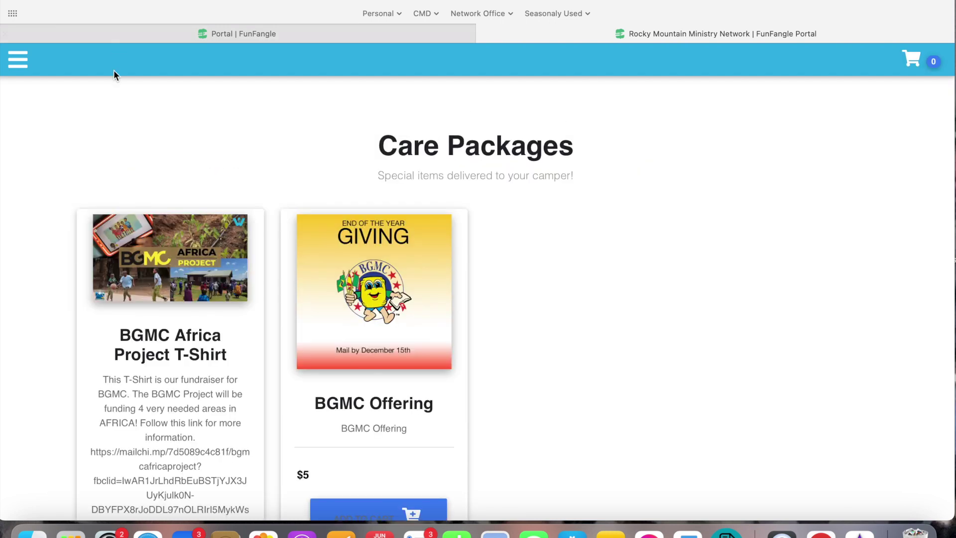
left_click(19, 59)
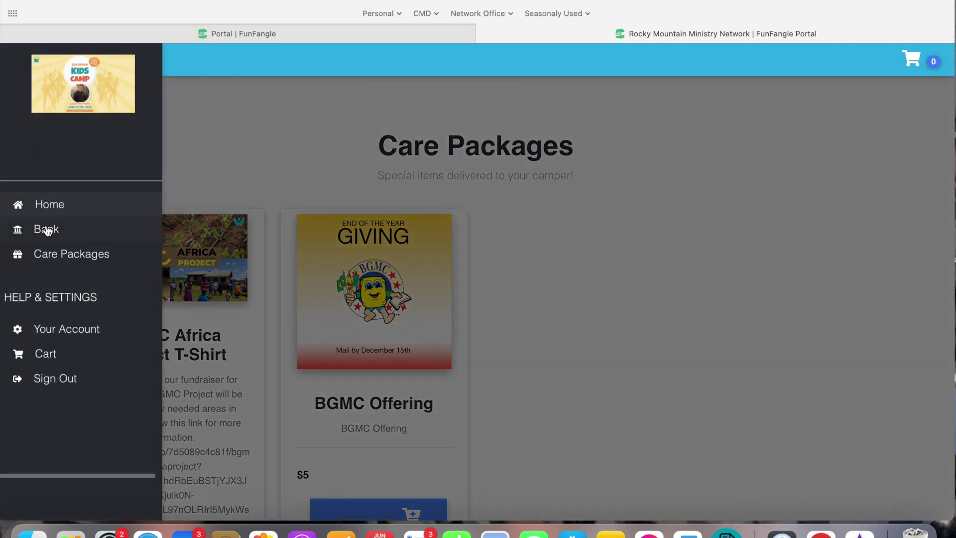
left_click(50, 330)
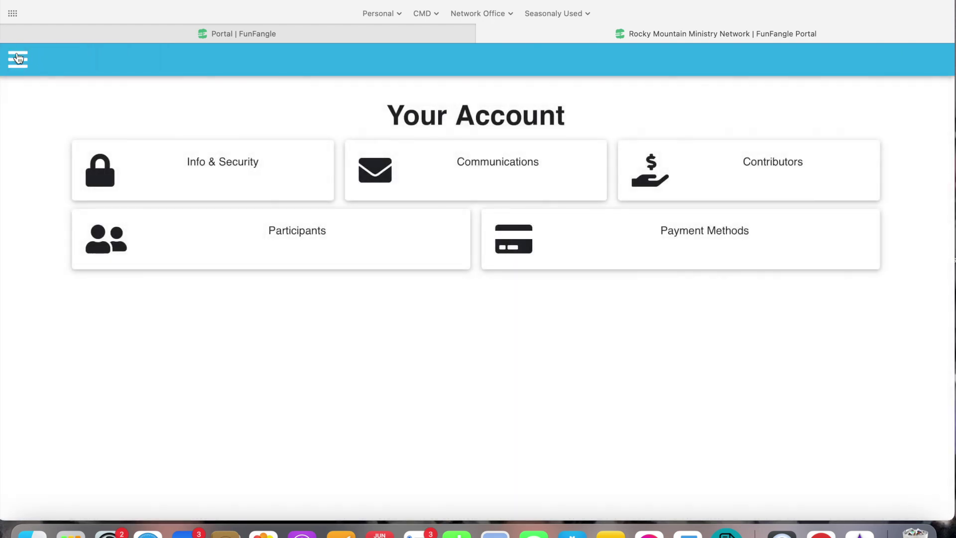
left_click(19, 60)
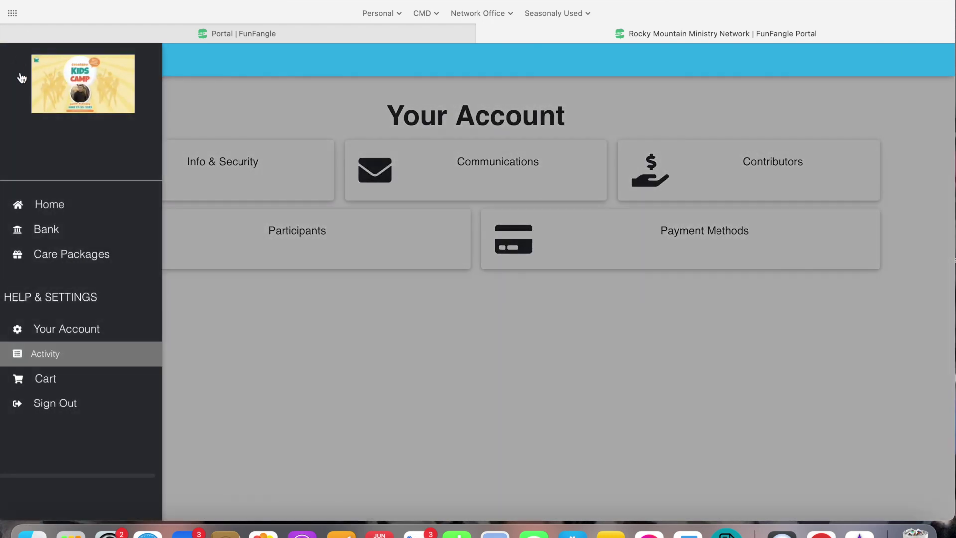
left_click(47, 204)
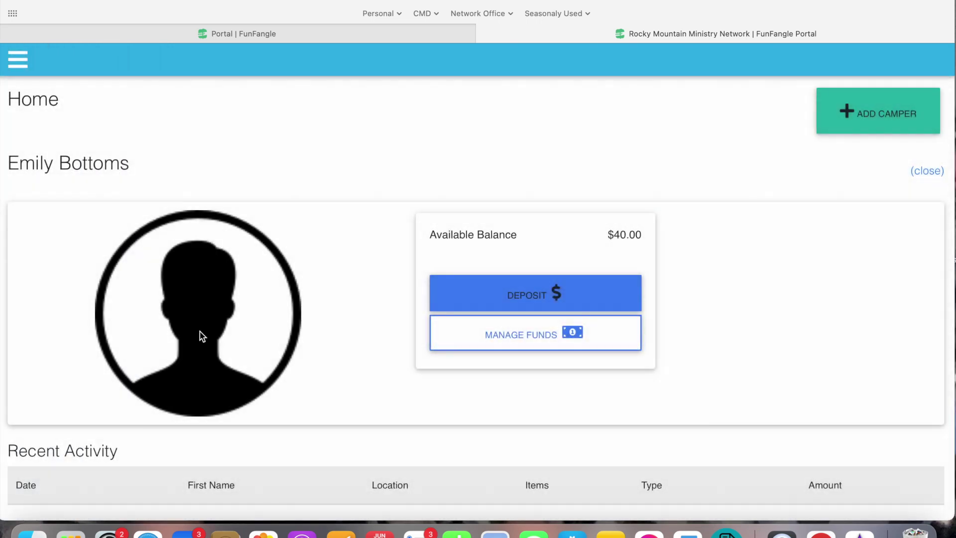
Open the photo upload area from the camper's placeholder avatar and bring up a file browser.
scroll(200, 335, "down", 2)
left_click(189, 227)
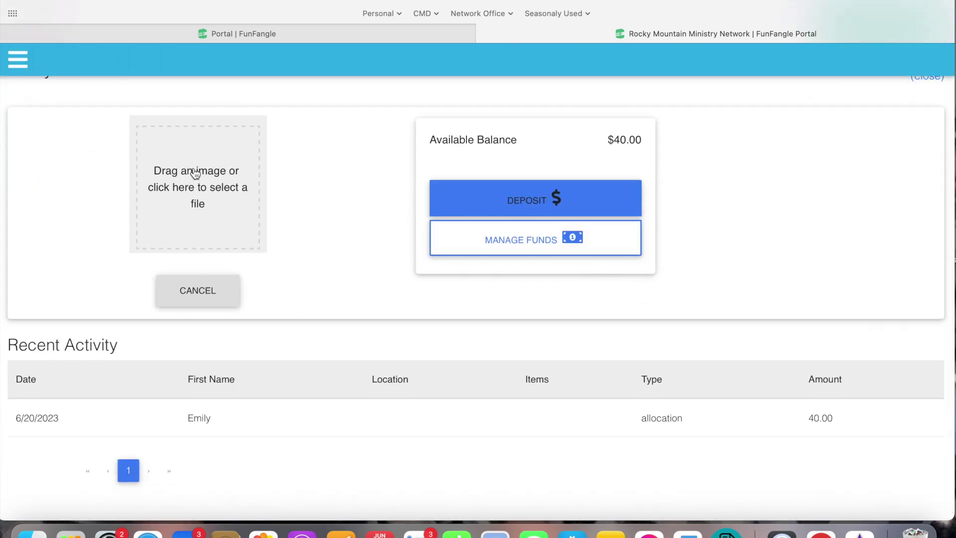
scroll(192, 170, "up", 2)
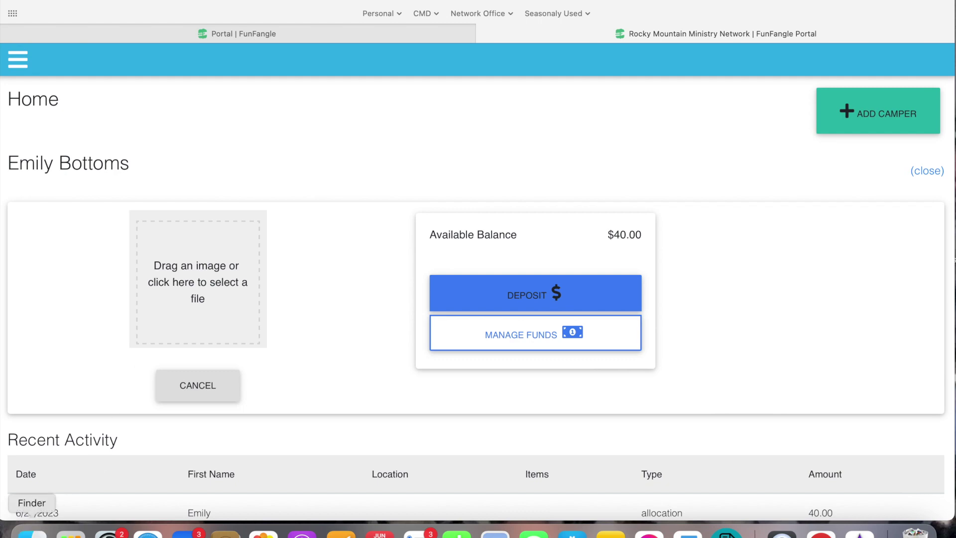
left_click(32, 532)
Upload the headshot image from the CMD Headshots folder as the camper's profile photo.
left_click(196, 290)
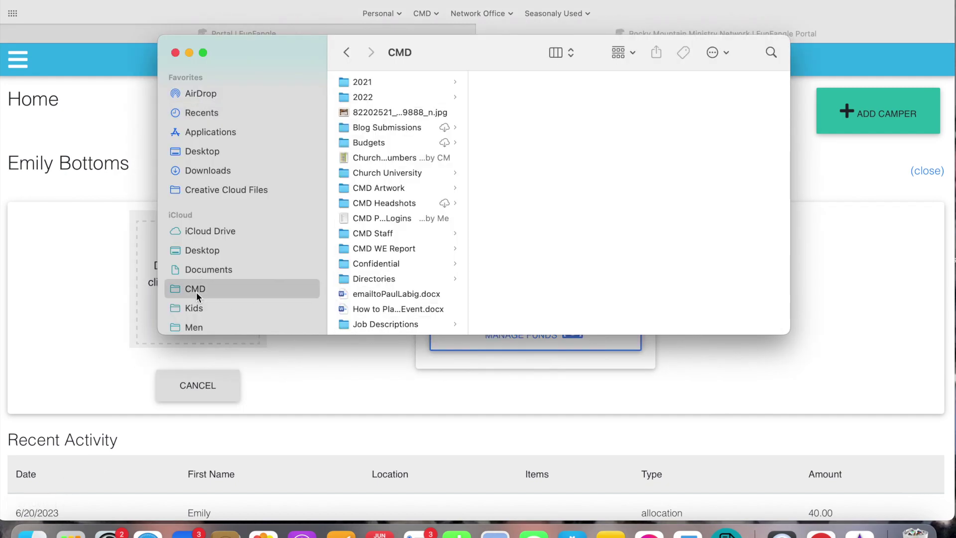
left_click(369, 201)
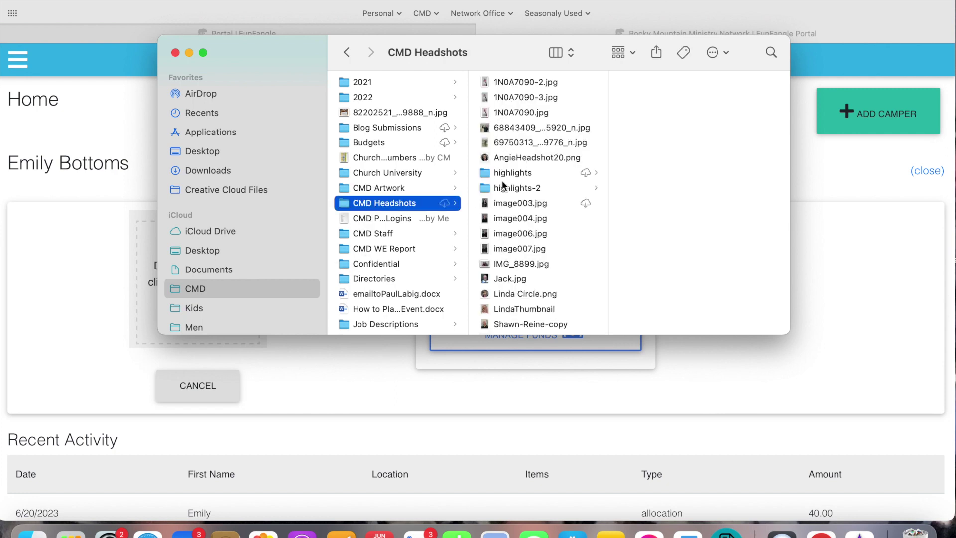
scroll(502, 244, "down", 2)
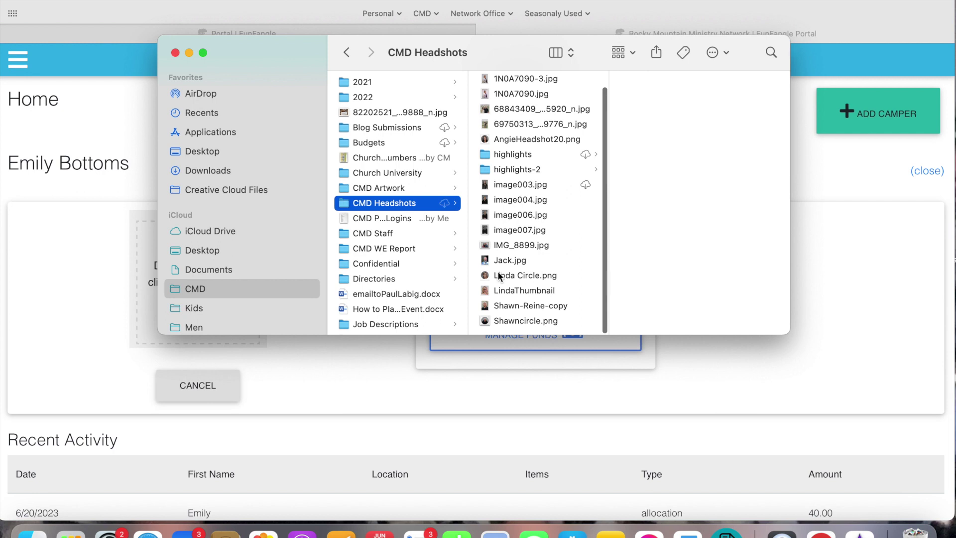
left_click_drag(499, 275, 130, 313)
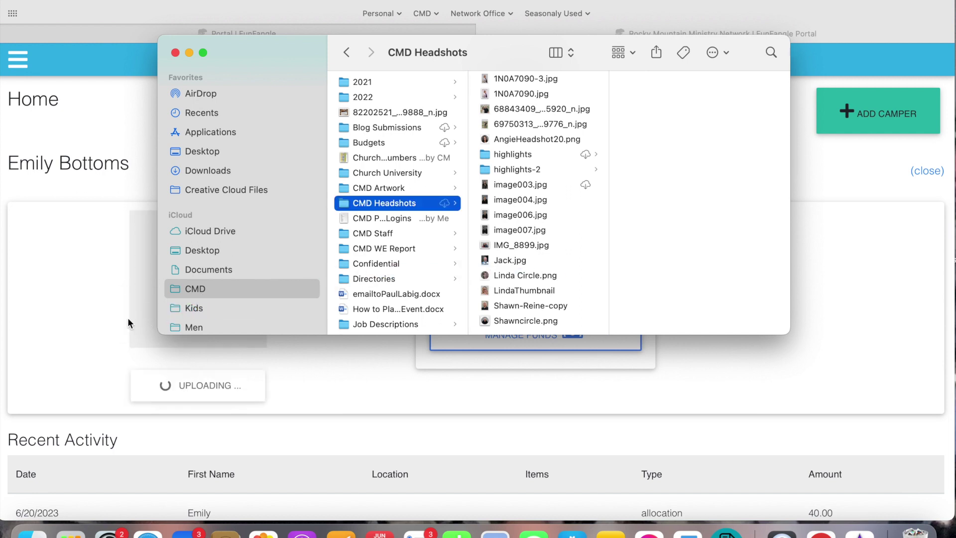
left_click(127, 323)
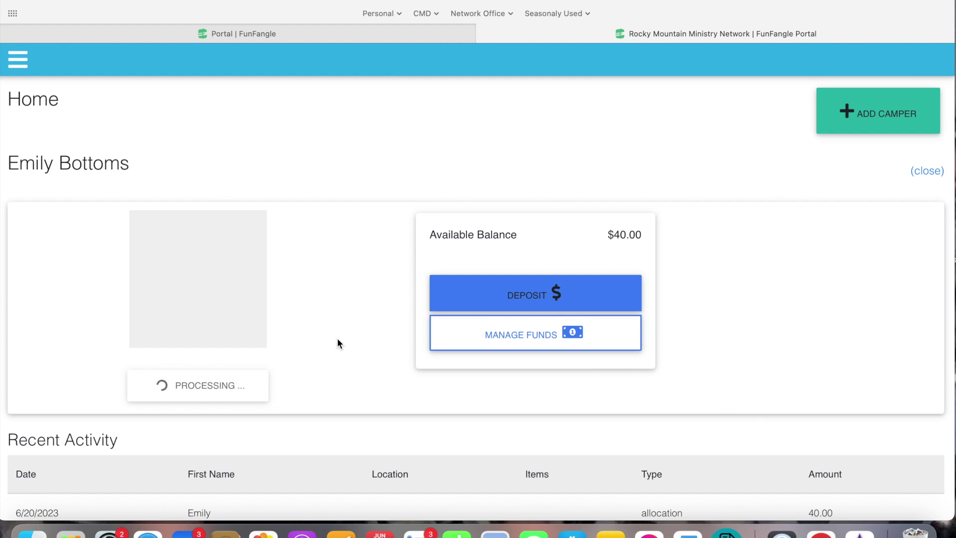
scroll(337, 339, "down", 4)
Change the Food/Drink Limit under Manage Funds budget to 10 and confirm it.
scroll(338, 339, "up", 4)
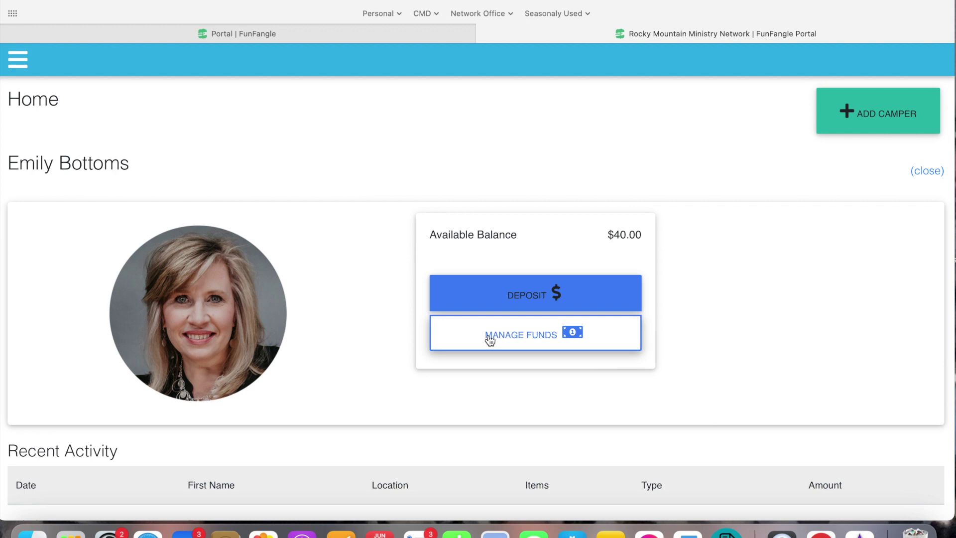
left_click(490, 339)
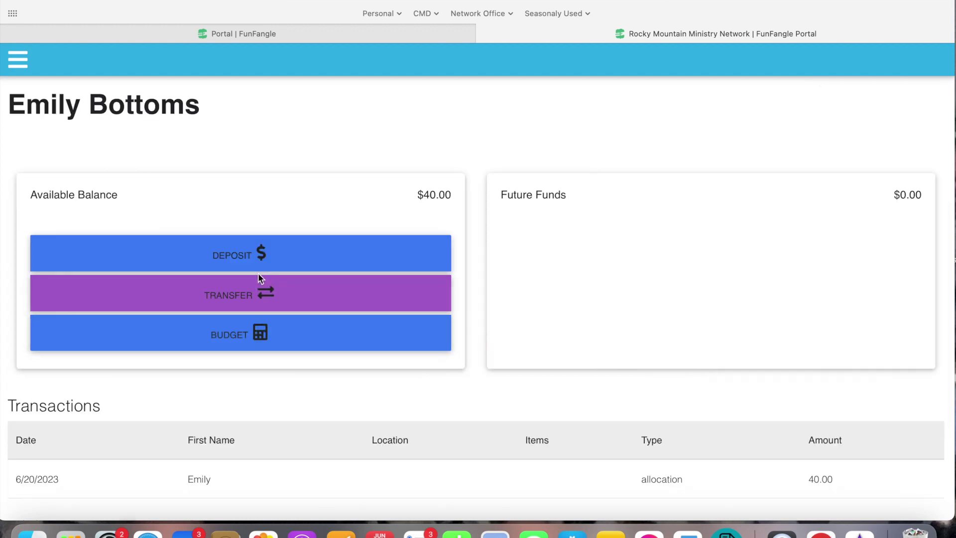
left_click(249, 332)
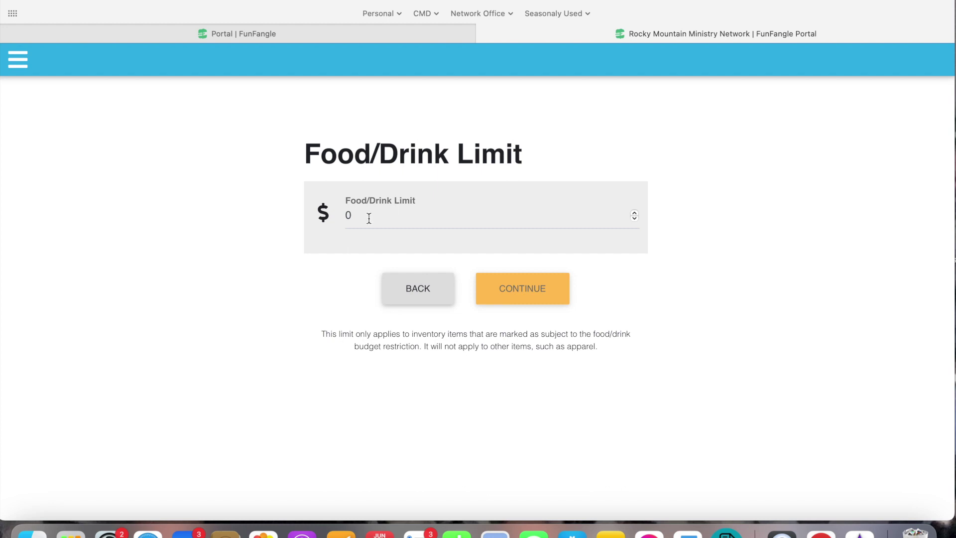
left_click(369, 218)
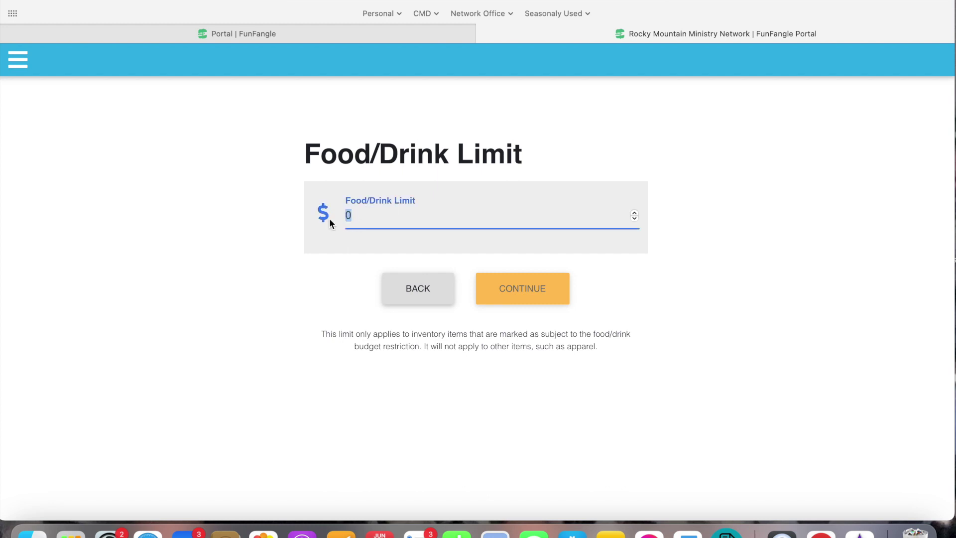
type("10")
left_click(556, 287)
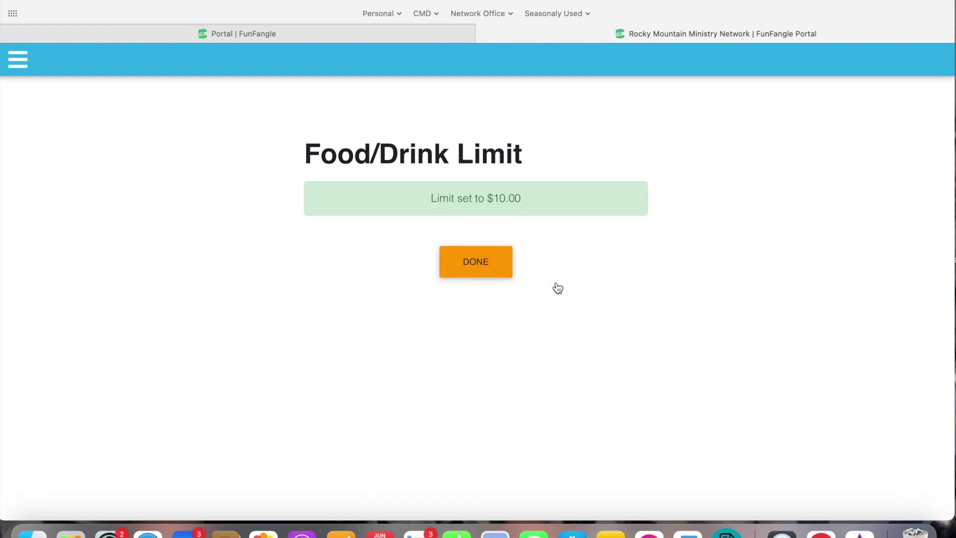
left_click(485, 261)
scroll(392, 375, "down", 1)
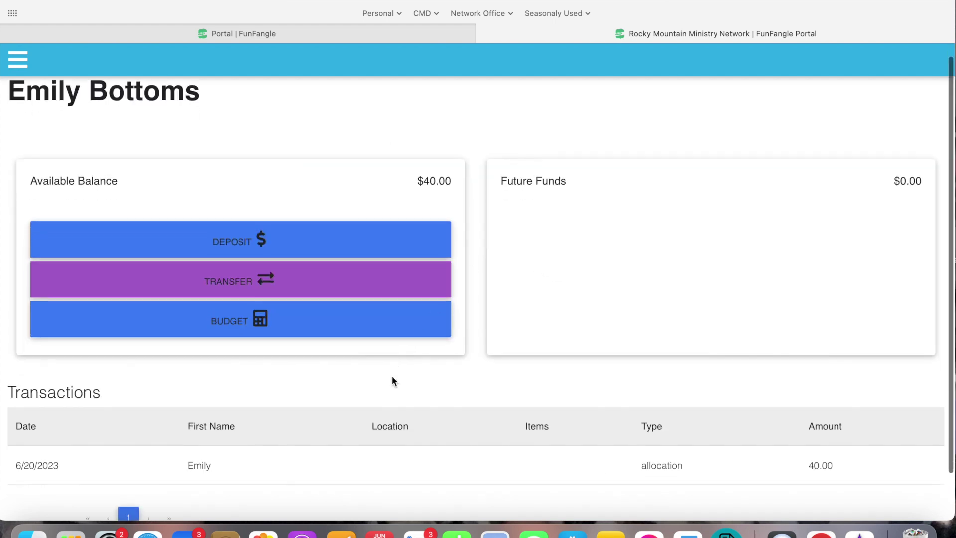
scroll(391, 374, "down", 2)
scroll(391, 376, "up", 3)
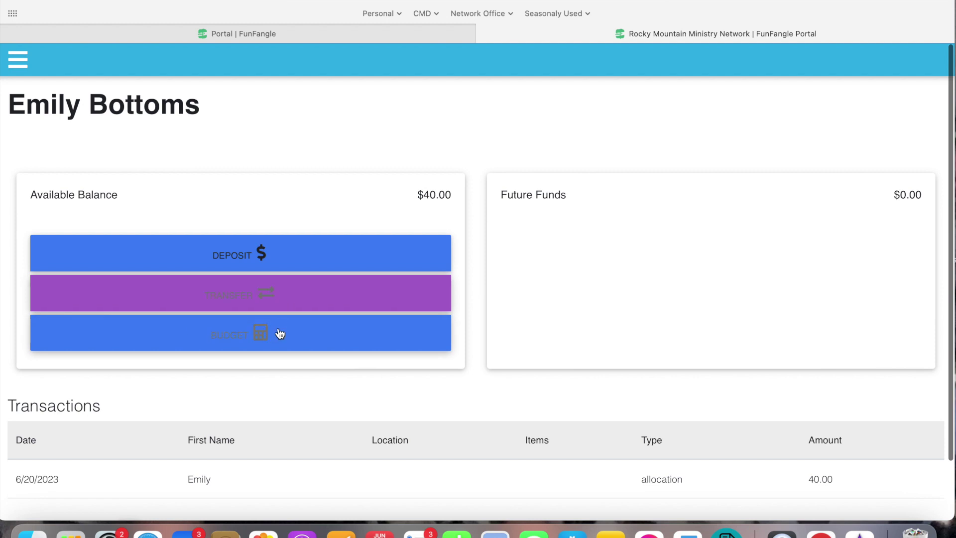
scroll(280, 413, "down", 1)
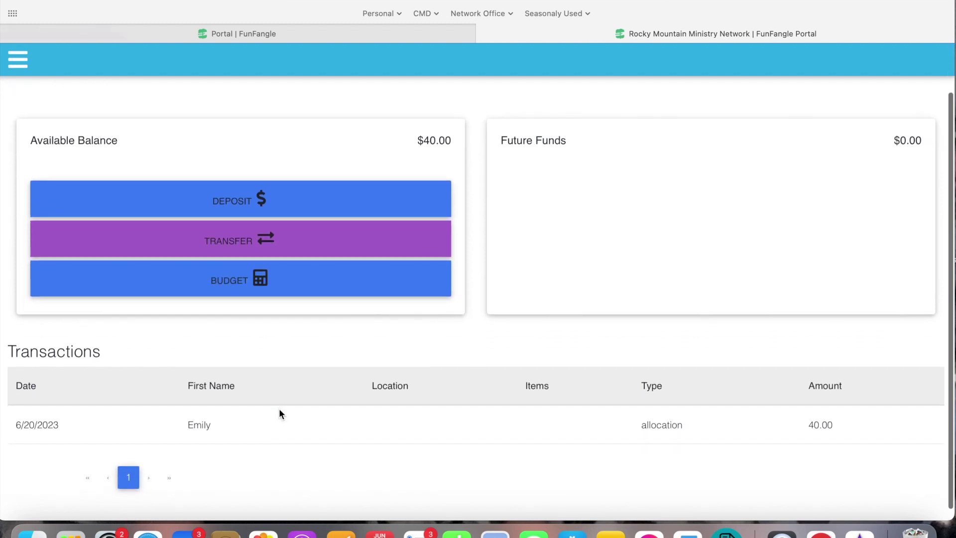
scroll(280, 413, "up", 1)
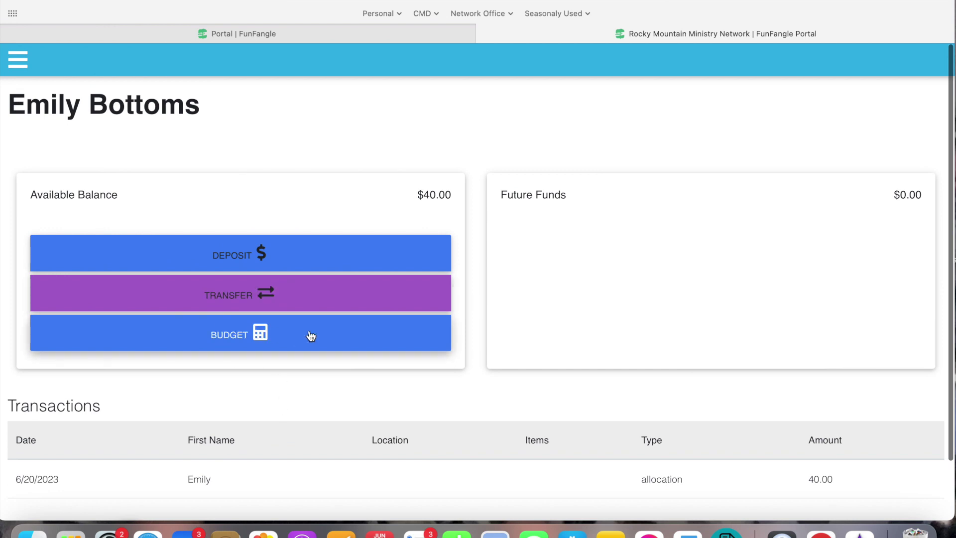